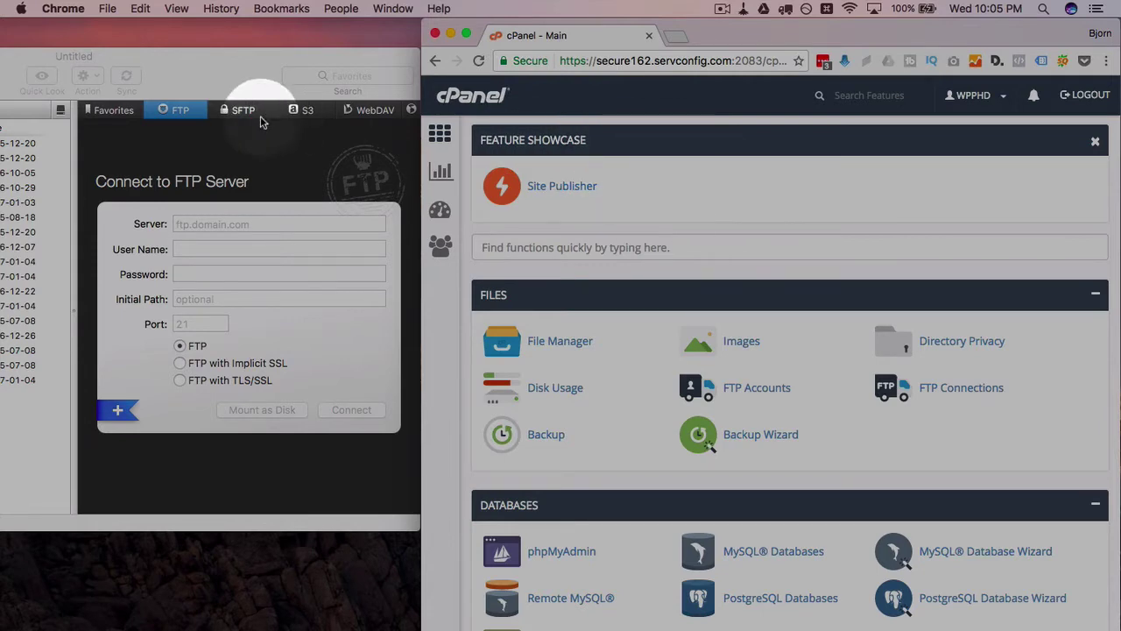
Step: Open cPanel's FTP Accounts page and enter the login name 'wpphd' on domain wp-phd.com
left_click(240, 75)
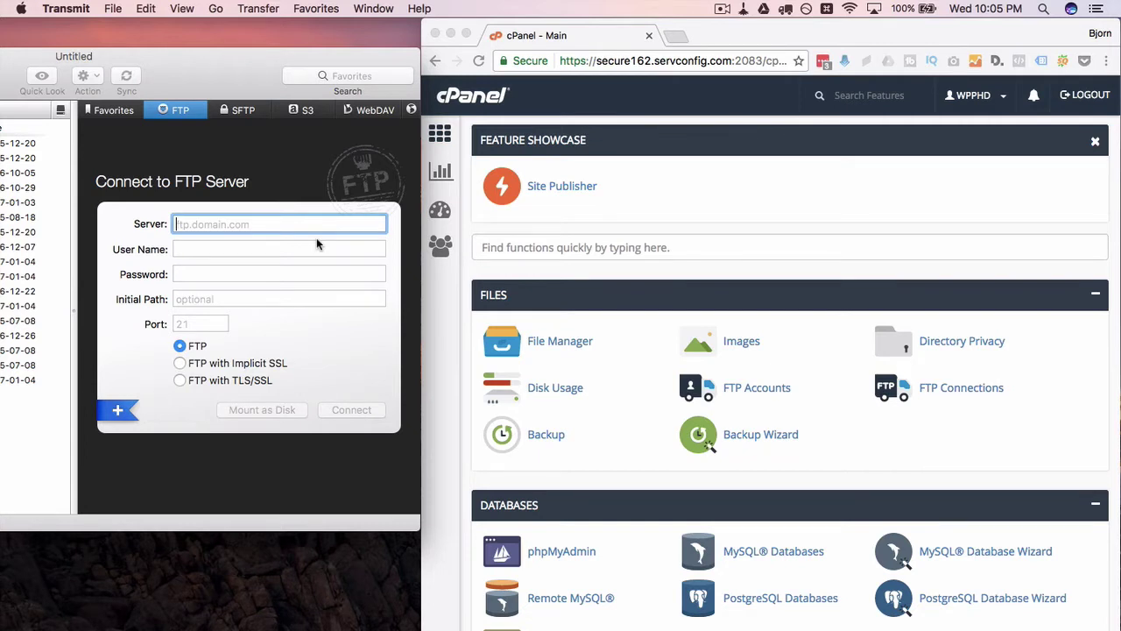
left_click(688, 281)
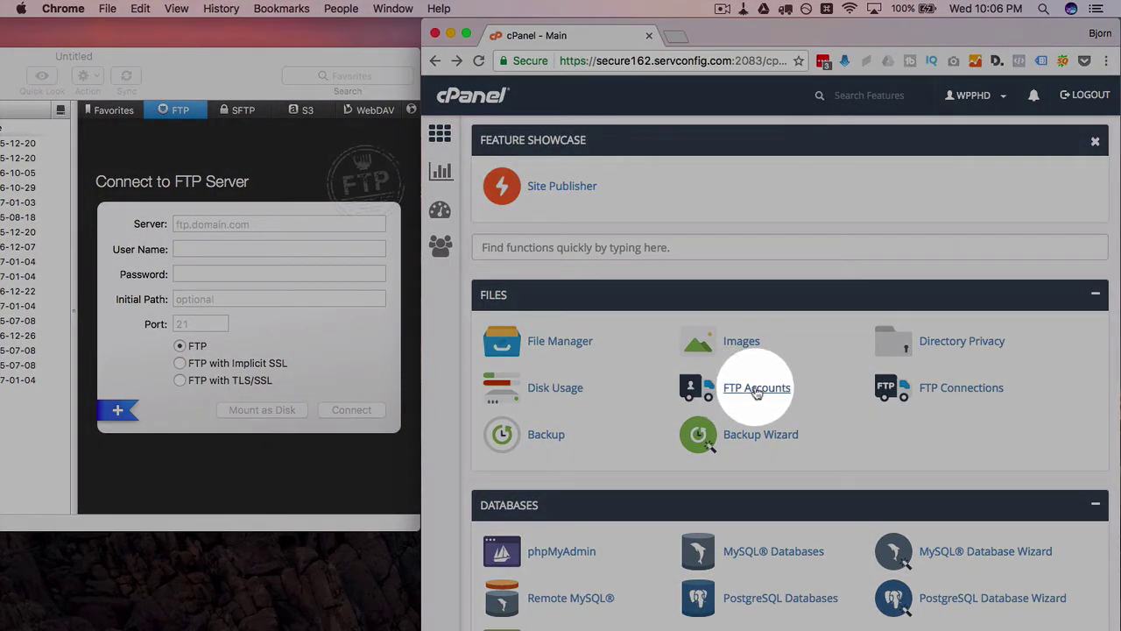
left_click(757, 388)
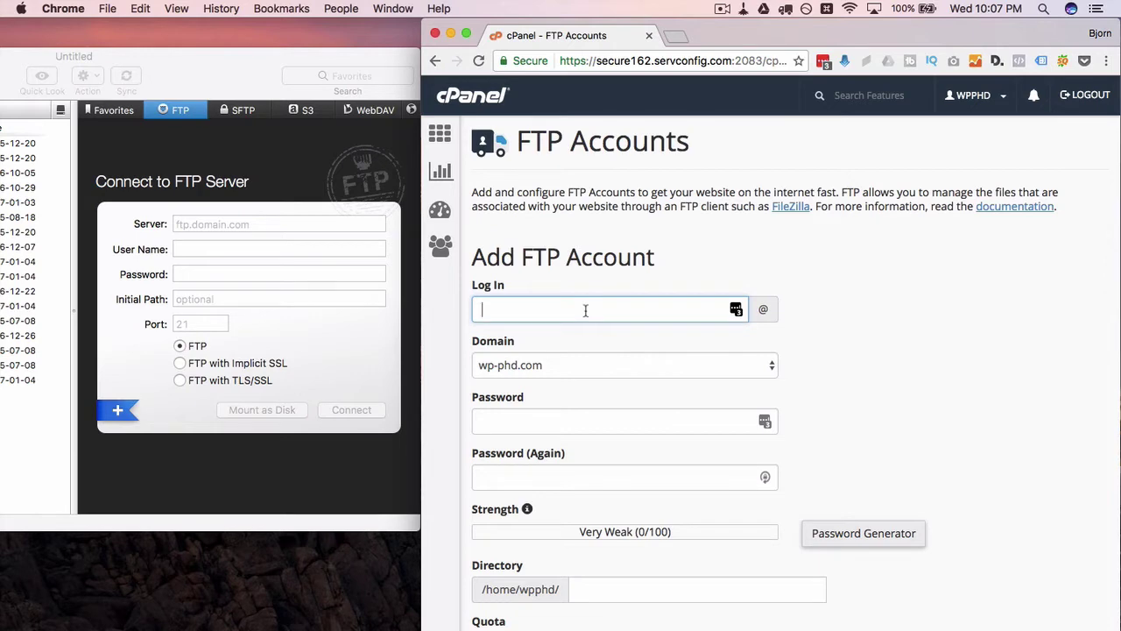
type("wpphd")
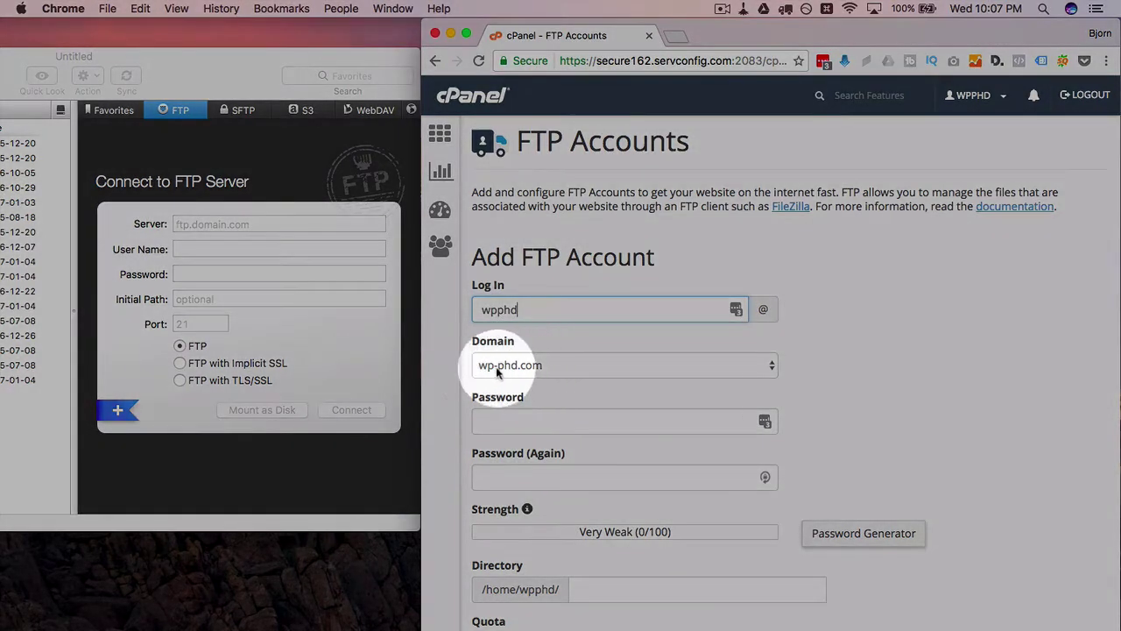
left_click(447, 375)
Step: Generate a 12-character LastPass password and paste it into Password and Password (Again)
scroll(447, 374, "down", 2)
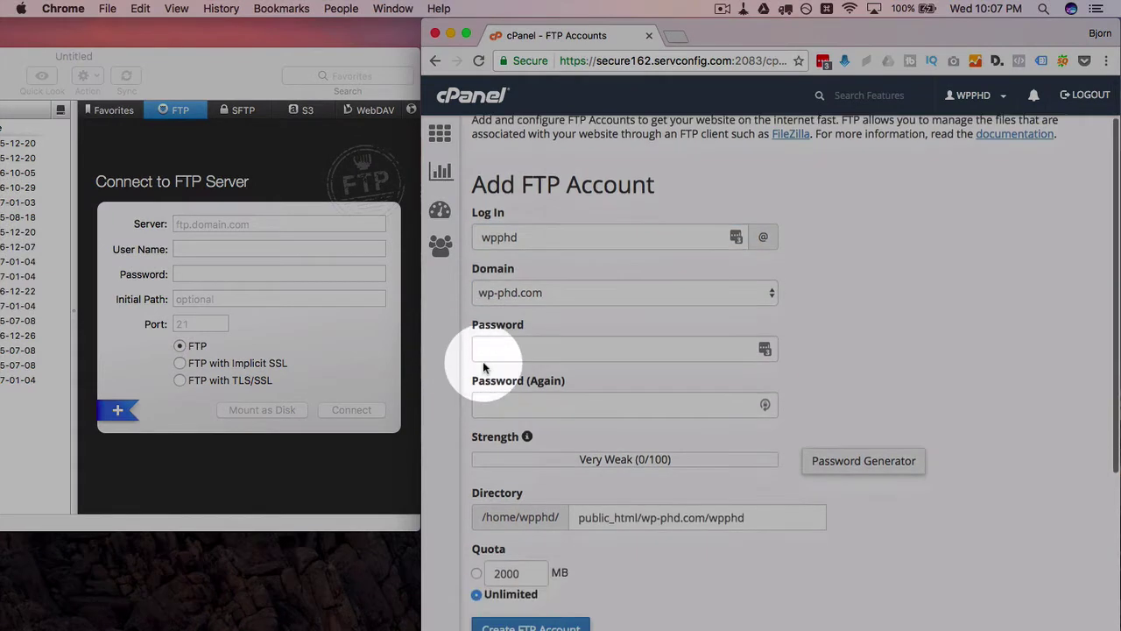
left_click(765, 405)
left_click(516, 468)
double_click(554, 515)
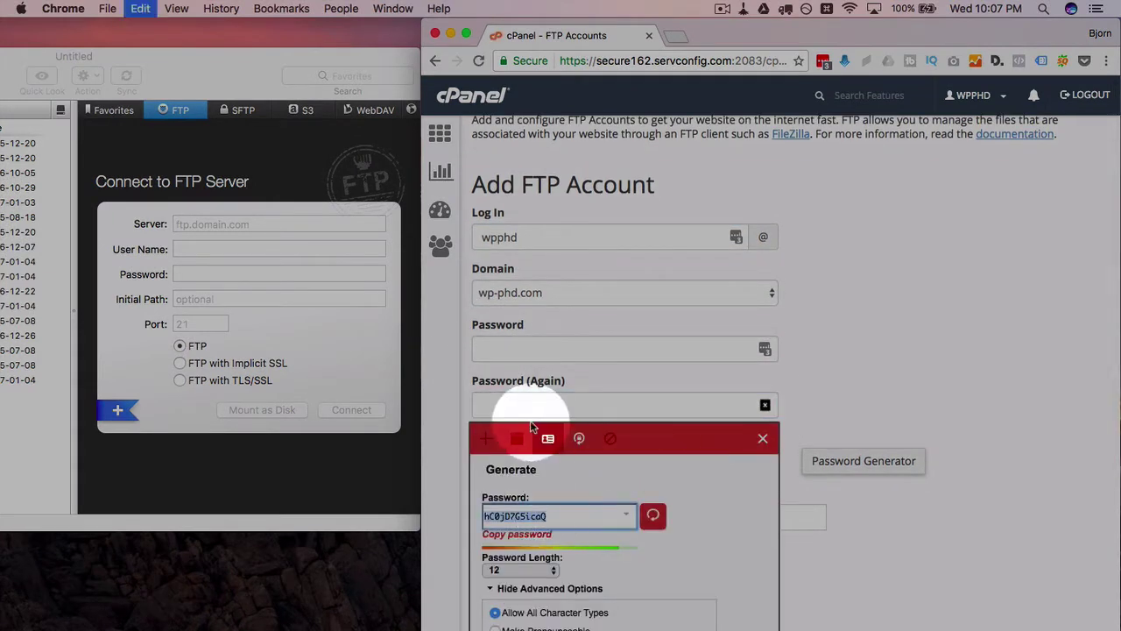
left_click(545, 350)
key("super+v")
left_click(538, 405)
key("super+v")
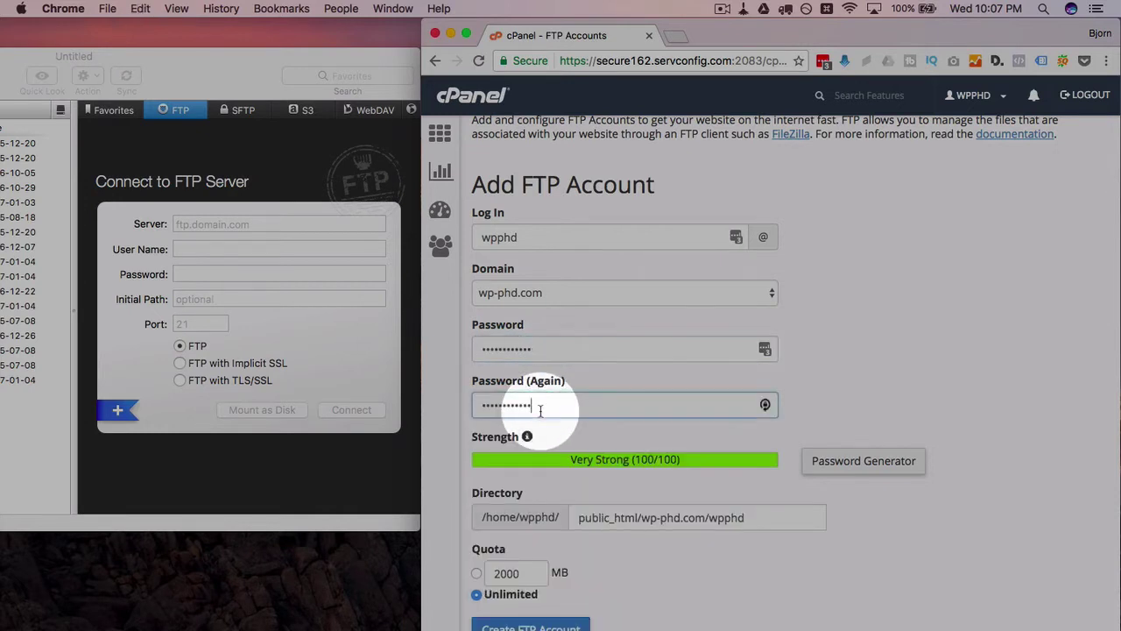
scroll(444, 424, "down", 3)
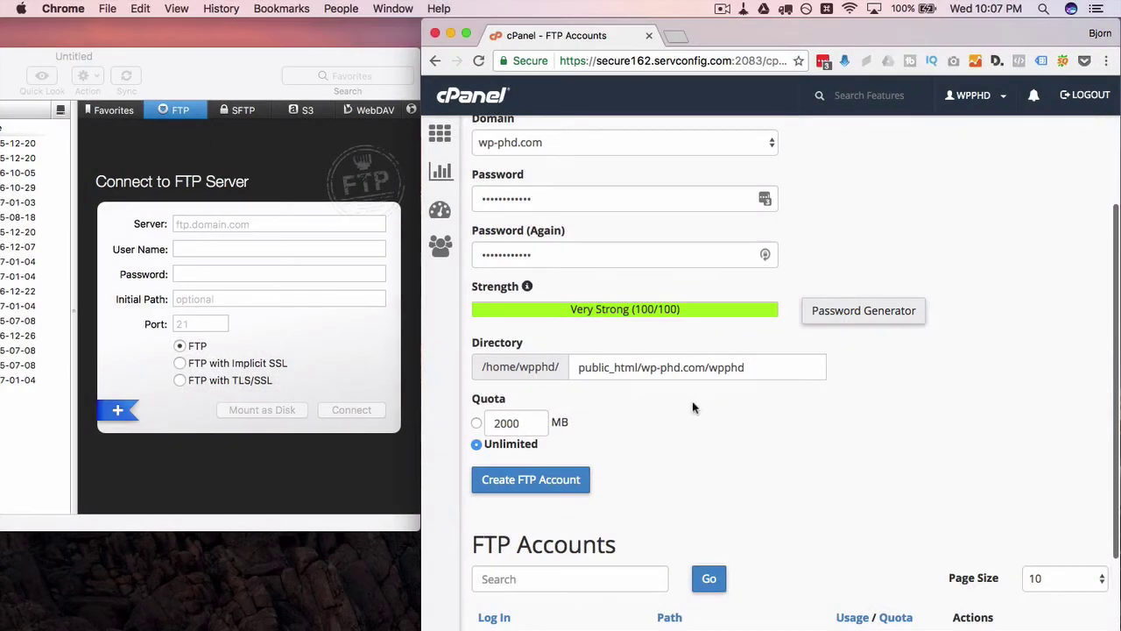
Step: Delete the wp-phd.com subfolder from the Directory field so it reads public_html/
scroll(693, 408, "down", 1)
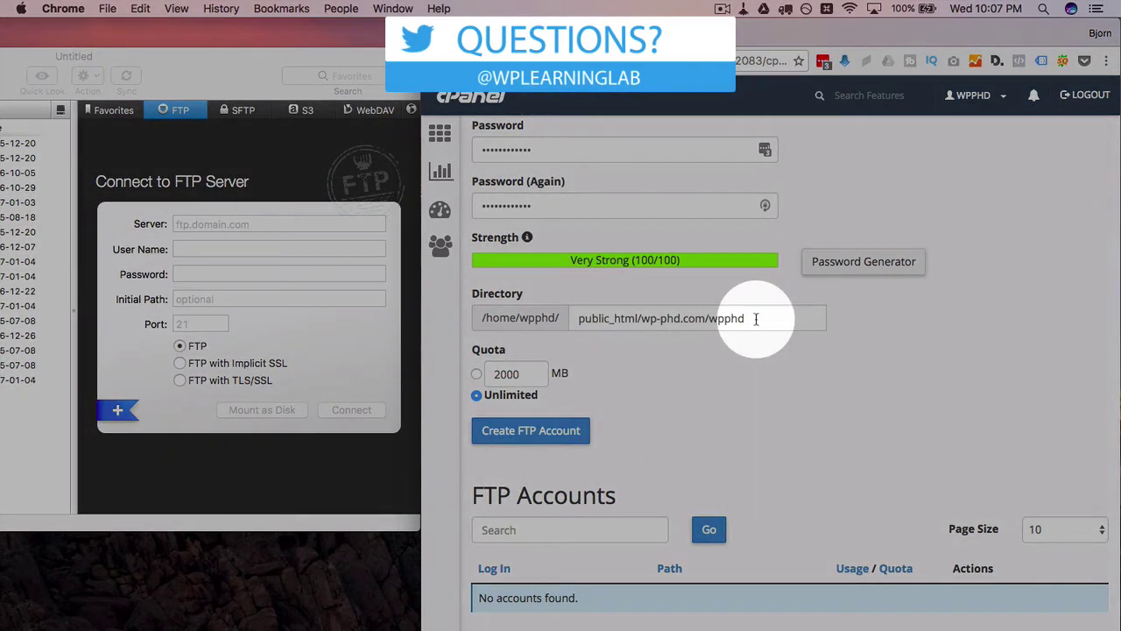
left_click_drag(756, 318, 642, 319)
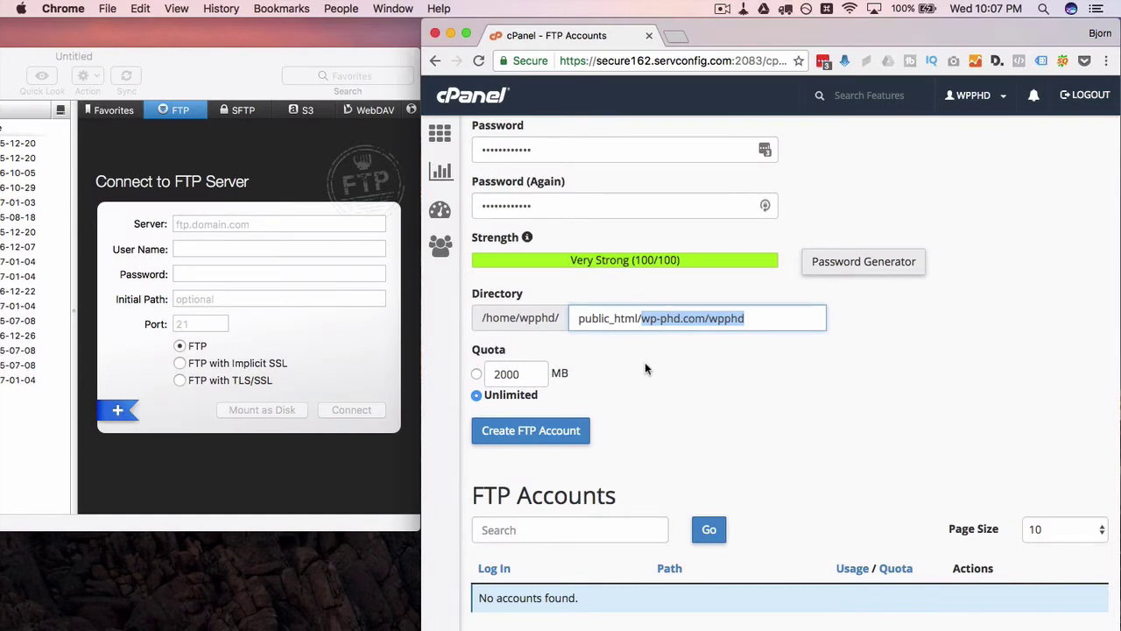
left_click(550, 334)
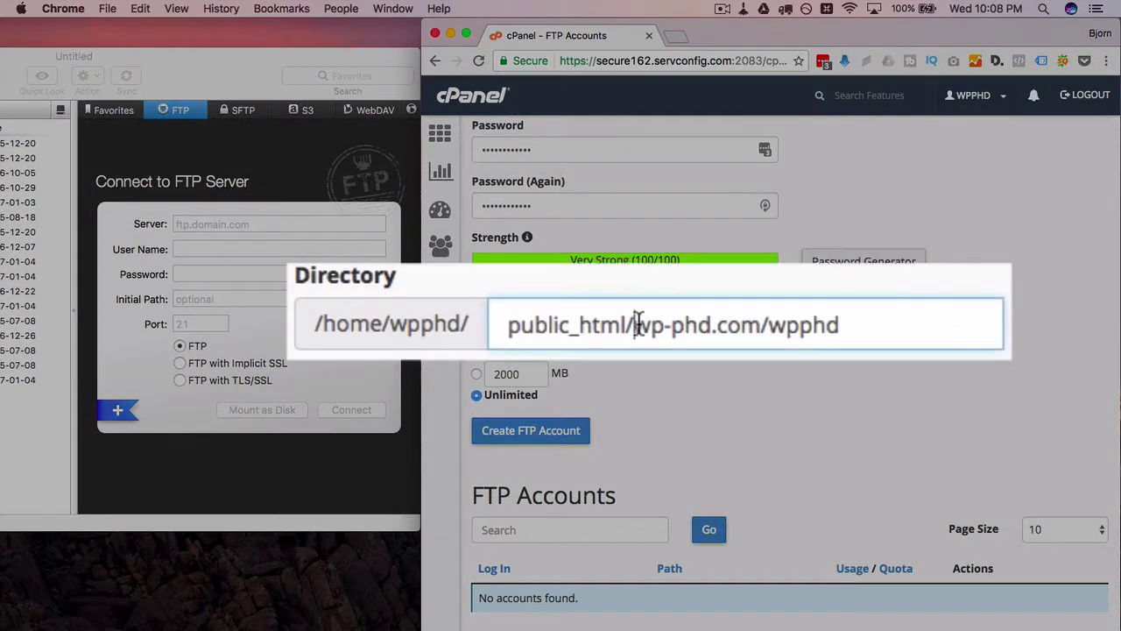
left_click_drag(642, 318, 744, 318)
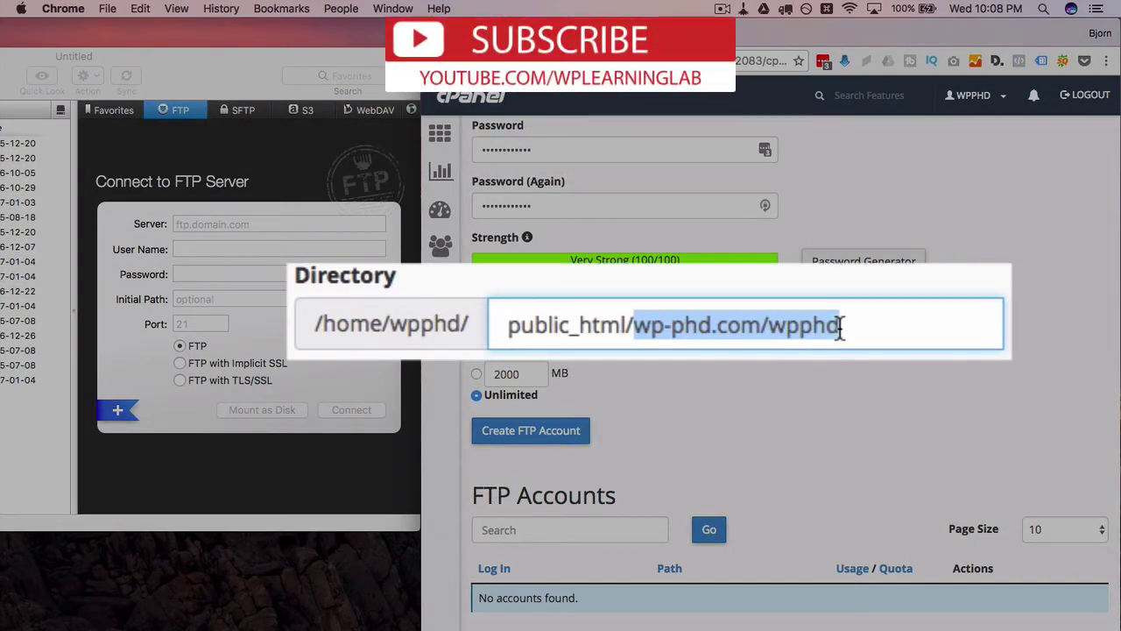
key("BackSpace")
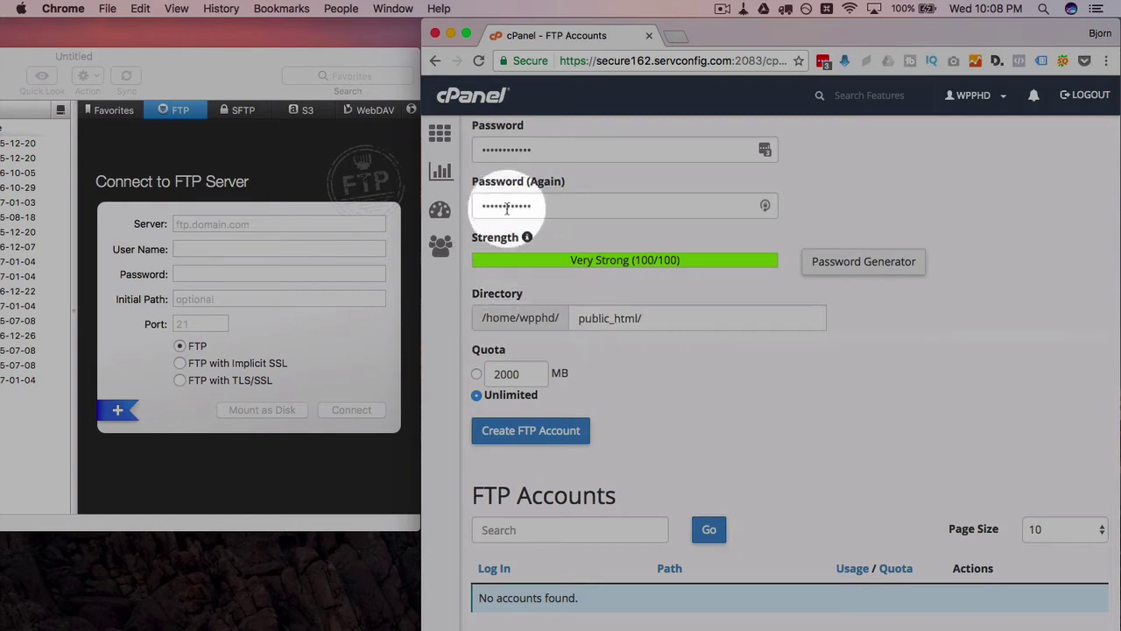
Step: Open cPanel's File Manager in a new browser tab
left_click(441, 136, "super")
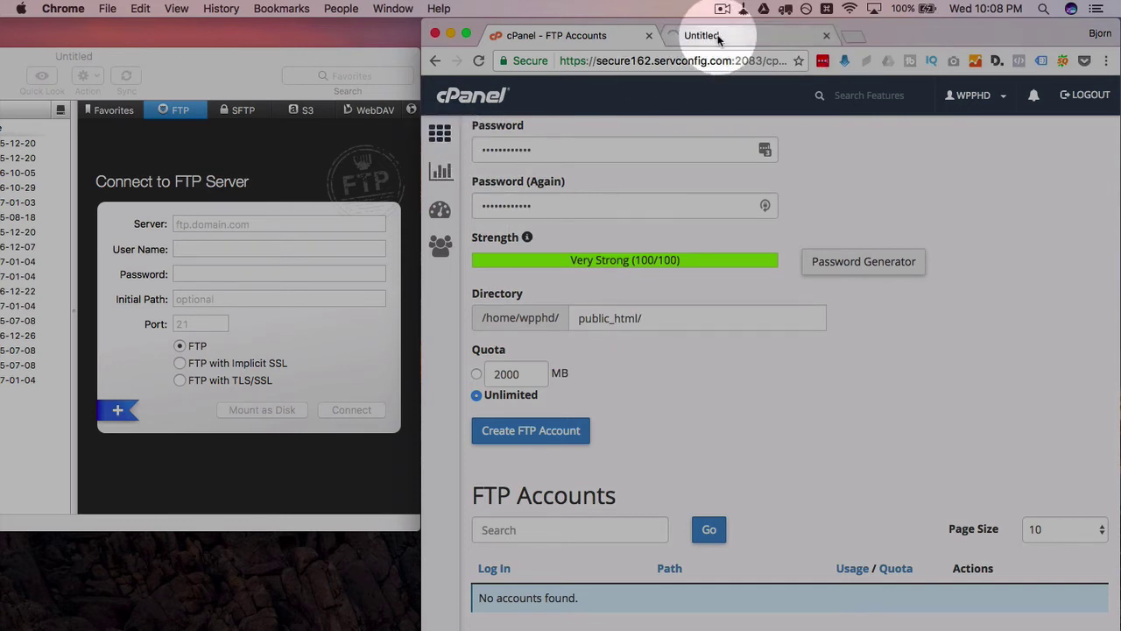
left_click(705, 33)
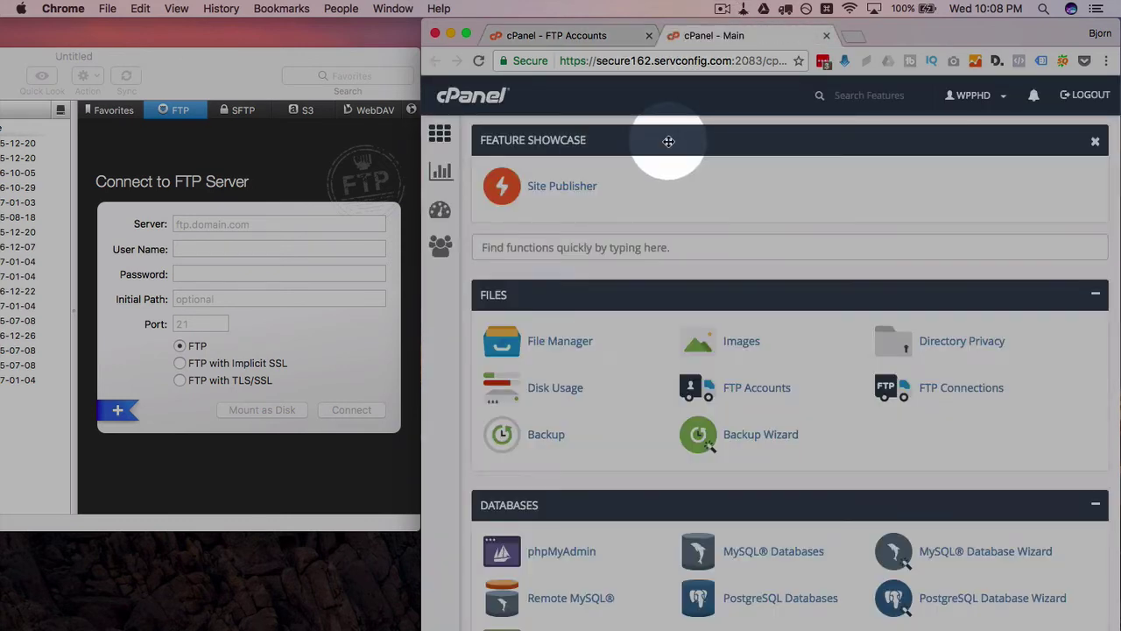
left_click(546, 346)
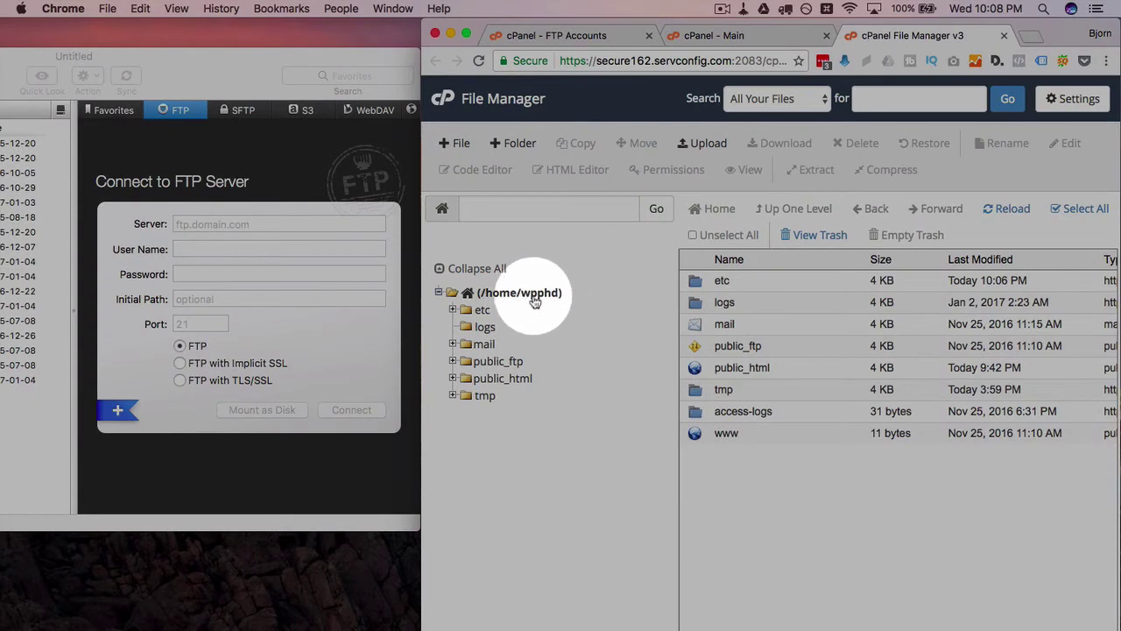
left_click(561, 35)
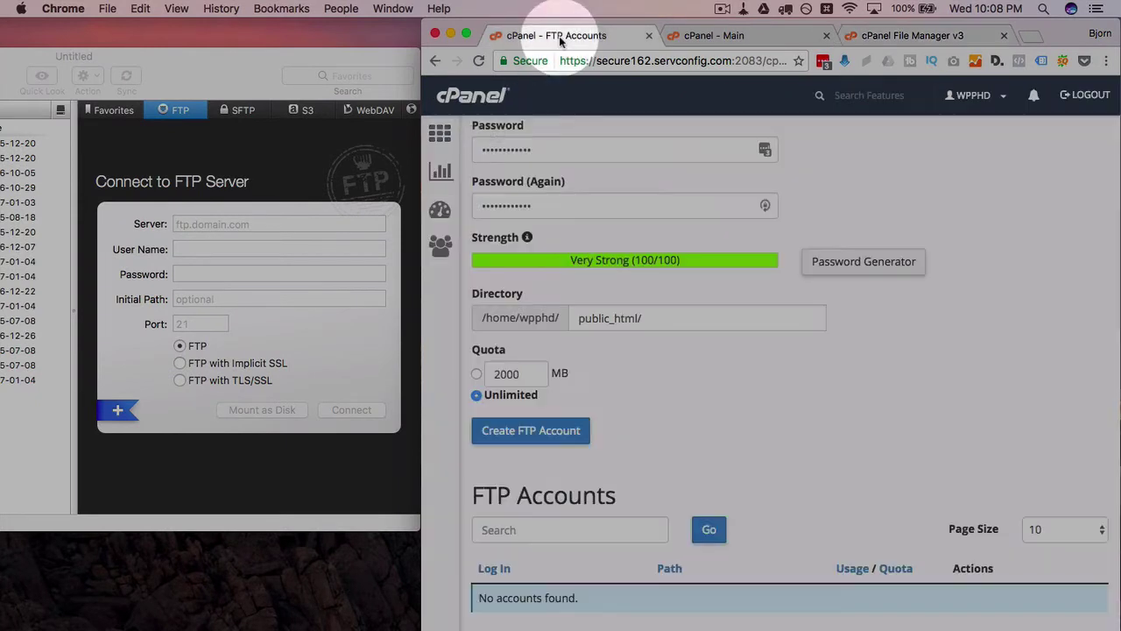
Step: Open public_html in File Manager to confirm it holds the WordPress files
left_click_drag(480, 317, 582, 317)
left_click(550, 317)
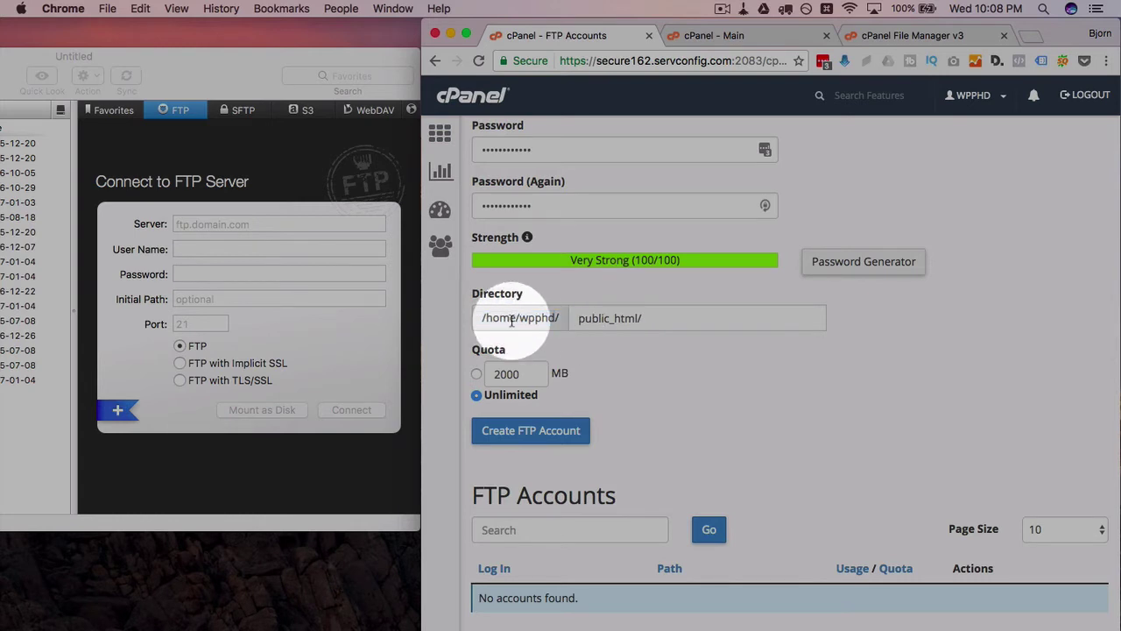
left_click_drag(561, 326, 476, 318)
left_click(891, 33)
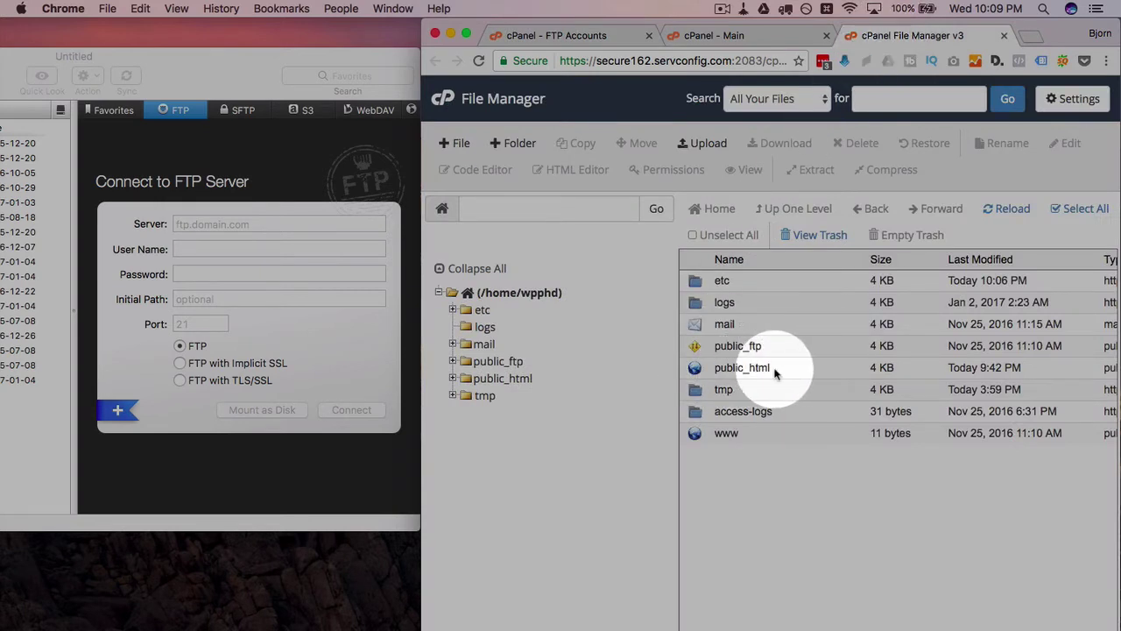
double_click(774, 370)
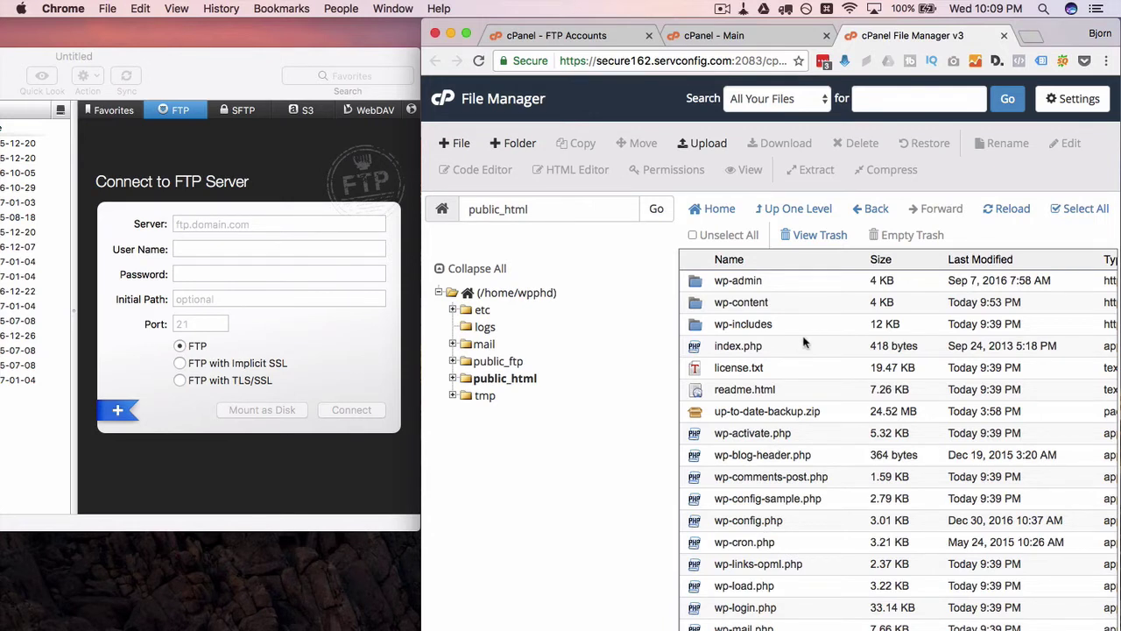
Step: Submit the account with directory public_html/ and Unlimited quota, then dismiss the account-exists error
left_click(582, 37)
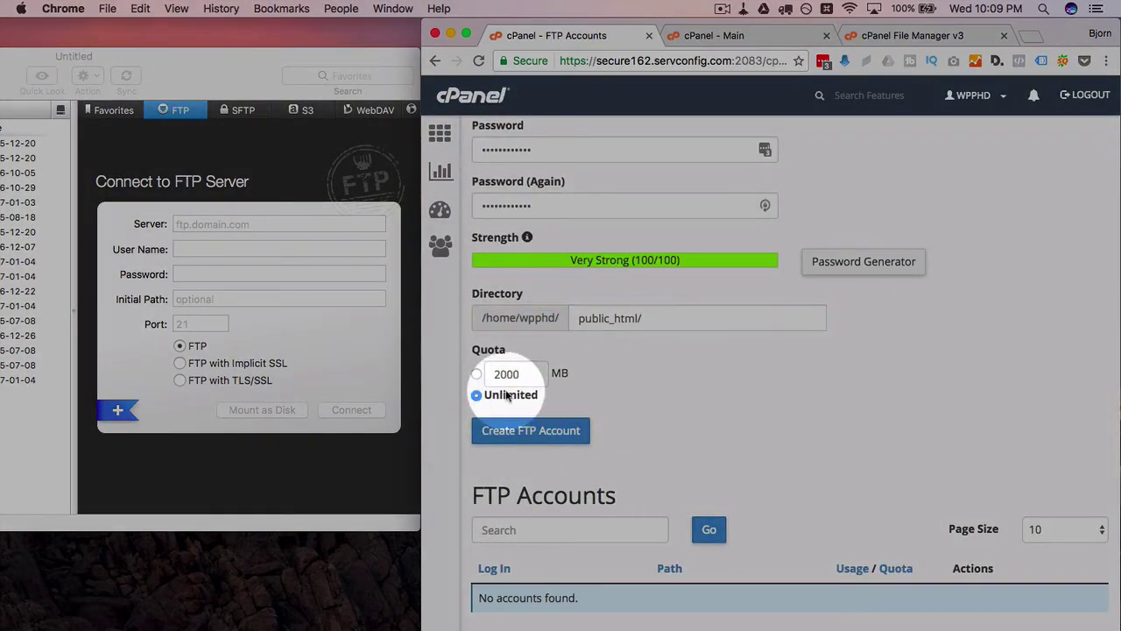
left_click(476, 396)
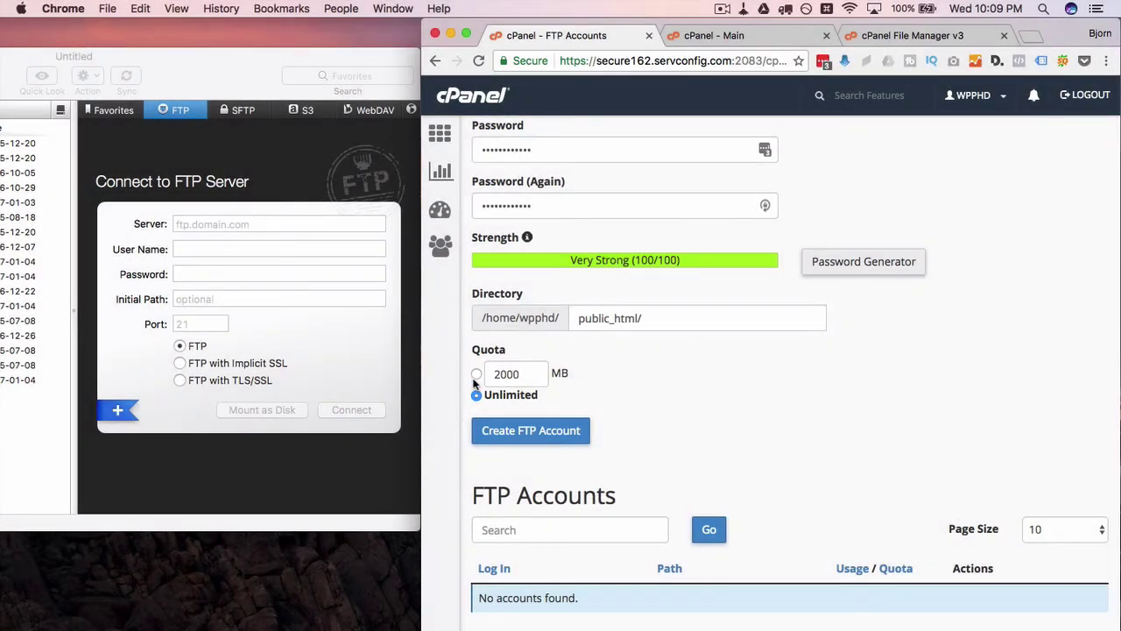
left_click(474, 382)
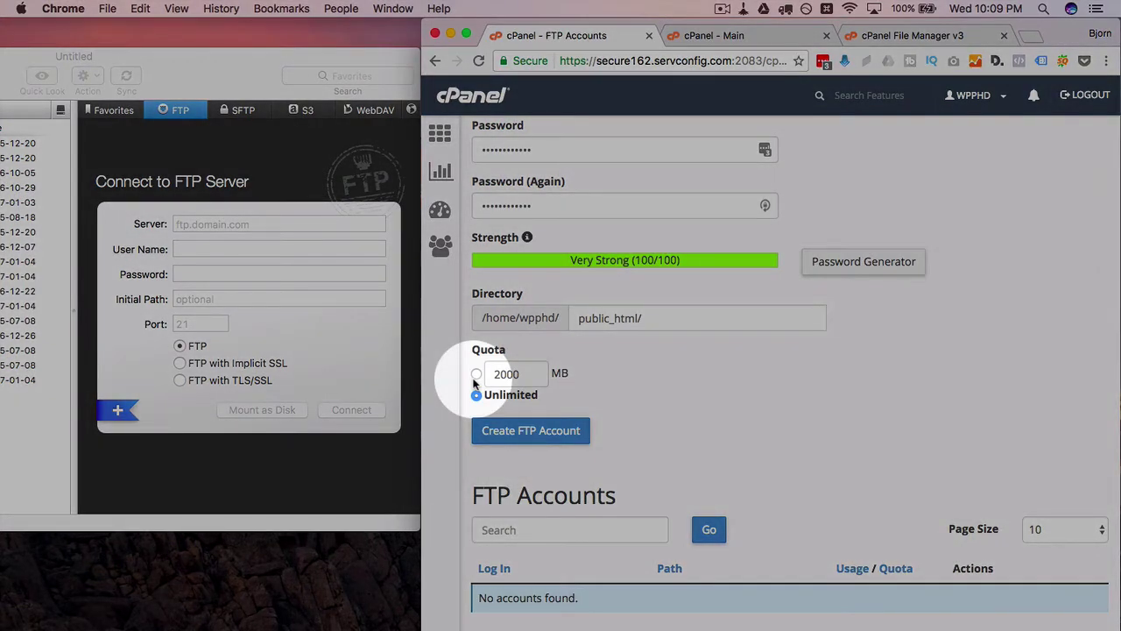
scroll(613, 403, "down", 2)
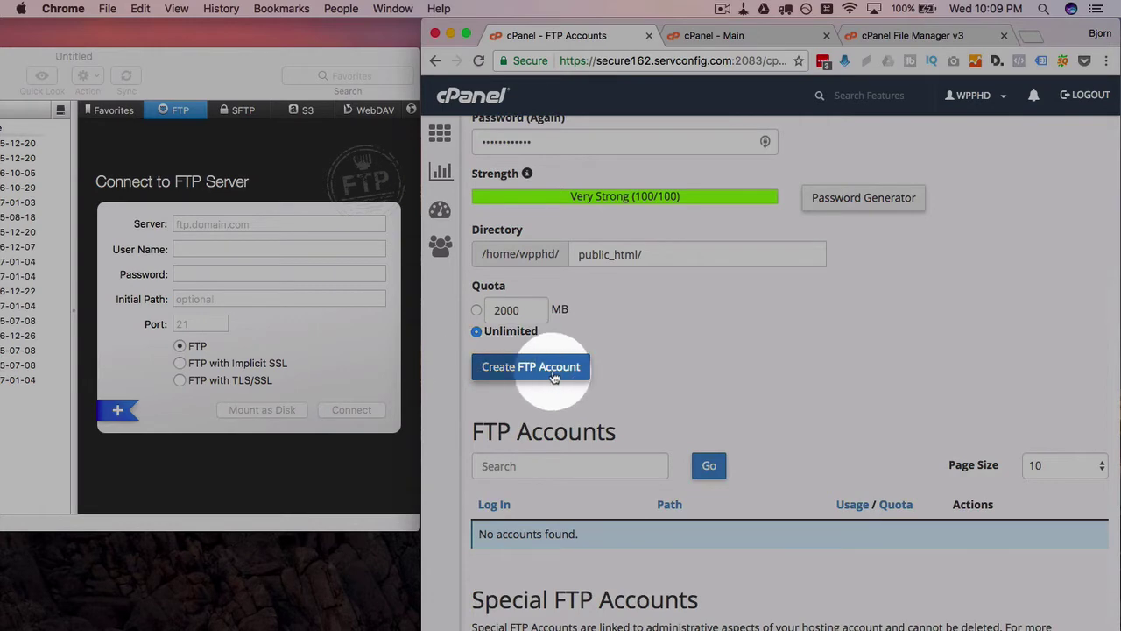
left_click(553, 372)
scroll(627, 372, "down", 2)
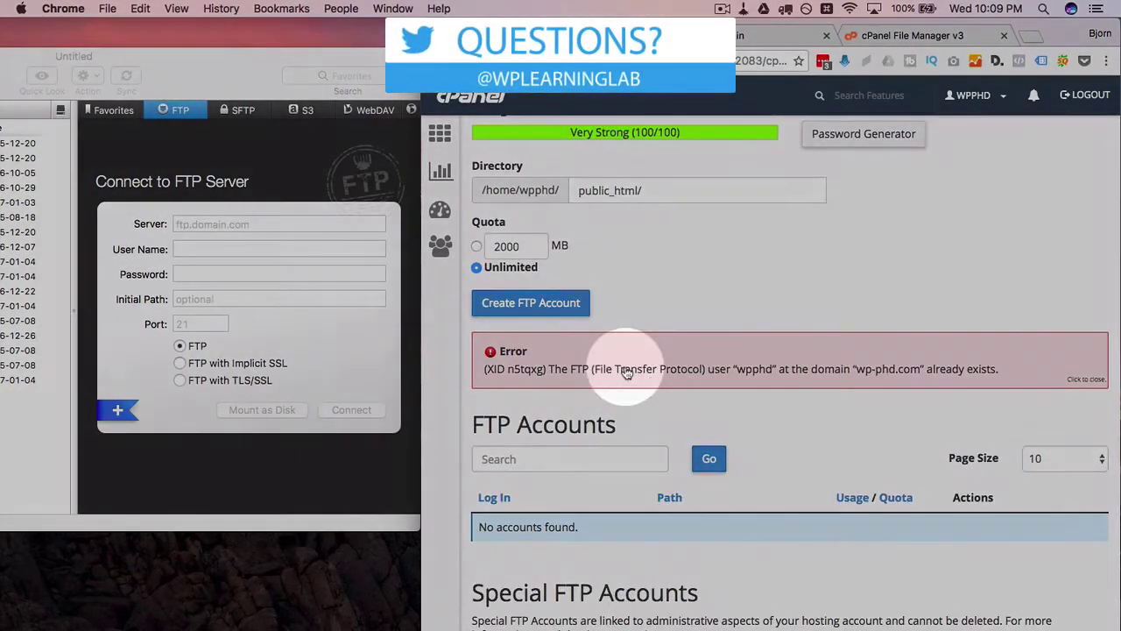
left_click(760, 379)
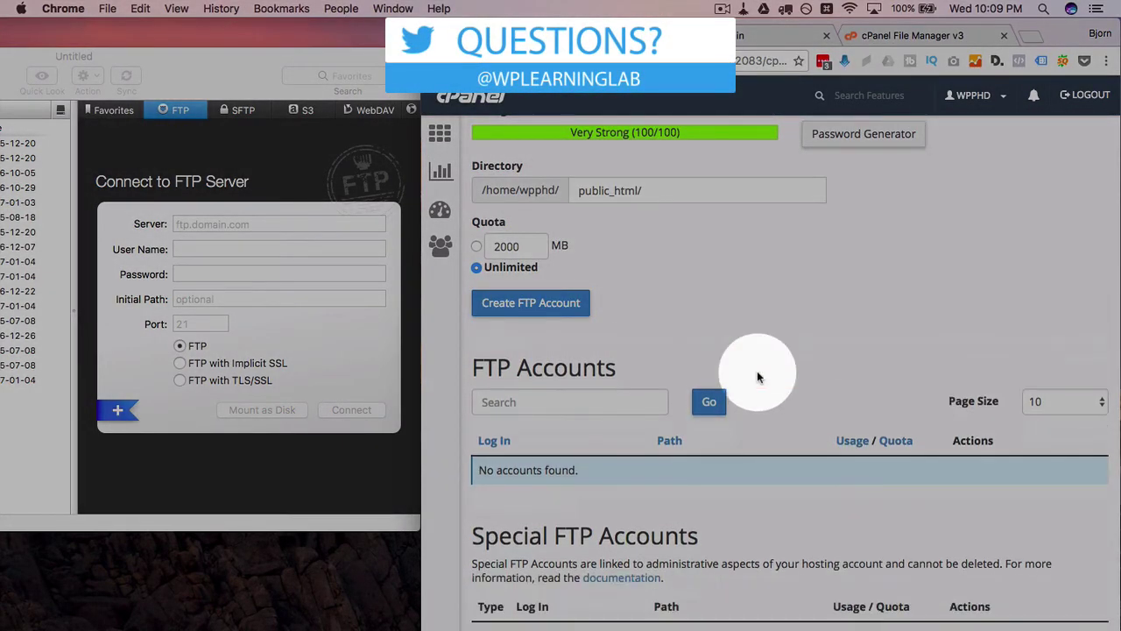
scroll(704, 306, "up", 5)
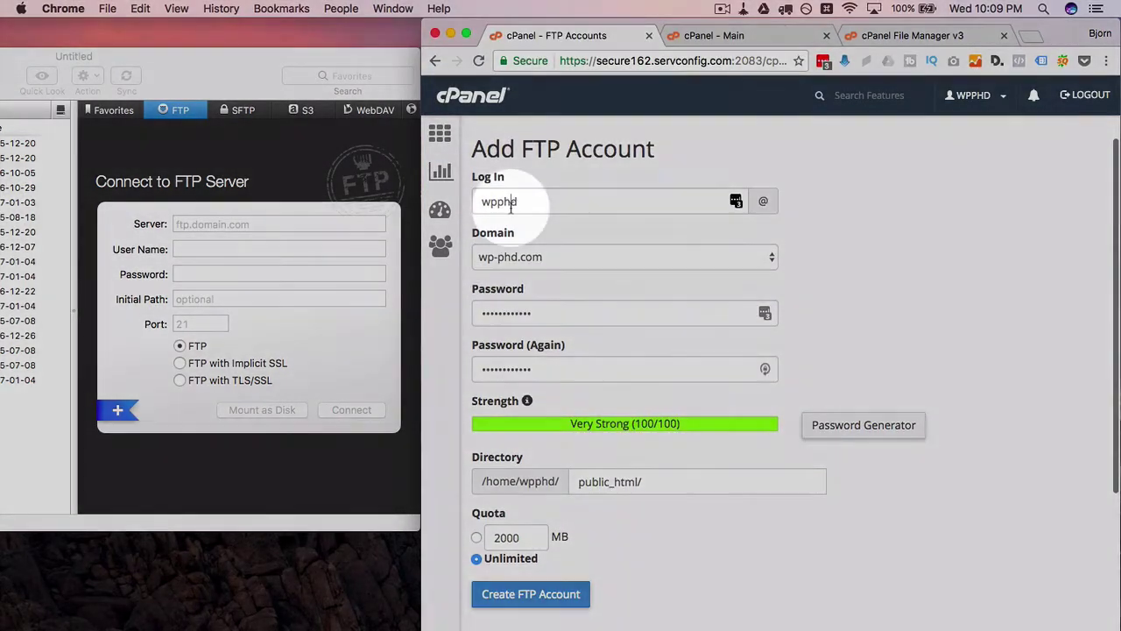
Step: Enter a different login name, trim the directory back to public_html/, and create the account
double_click(516, 201)
type("bjorn")
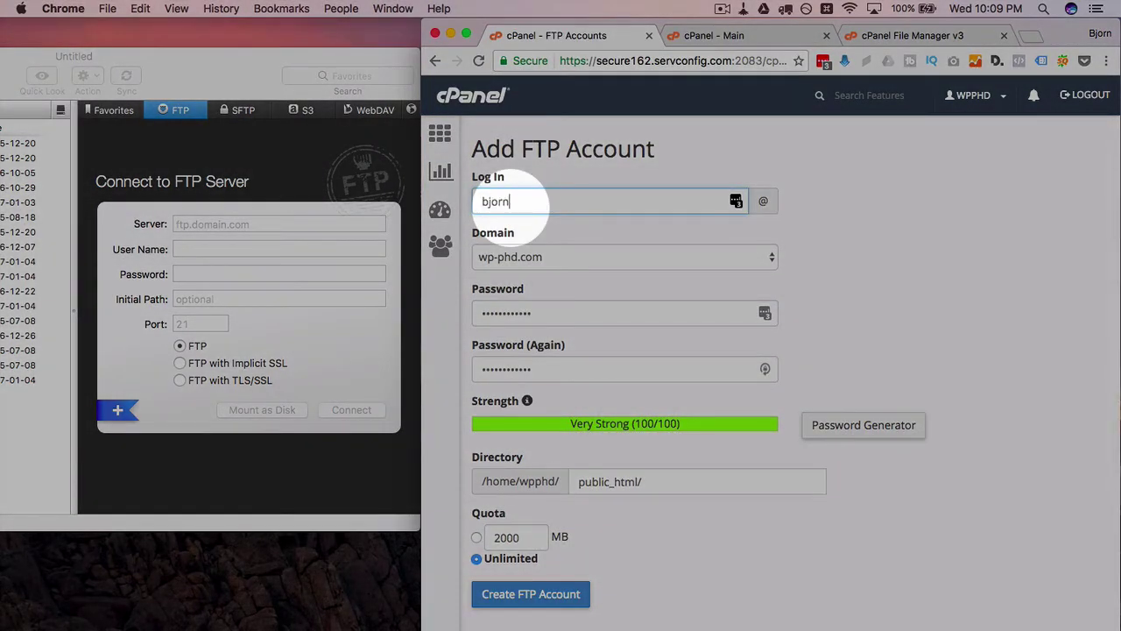
left_click(455, 321)
scroll(453, 320, "down", 2)
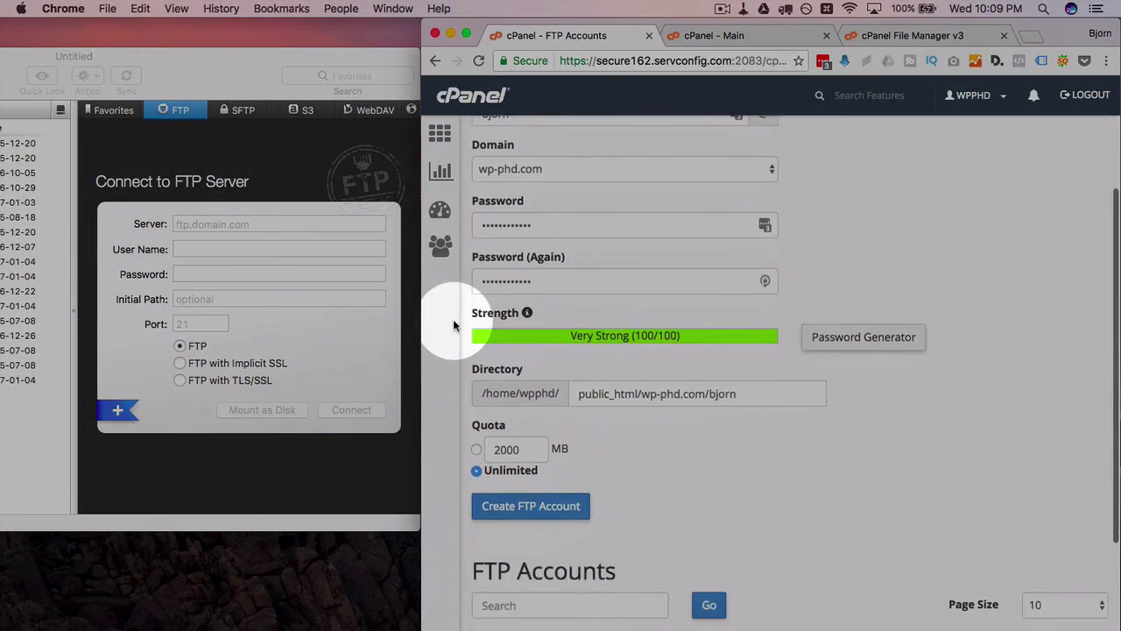
double_click(744, 393)
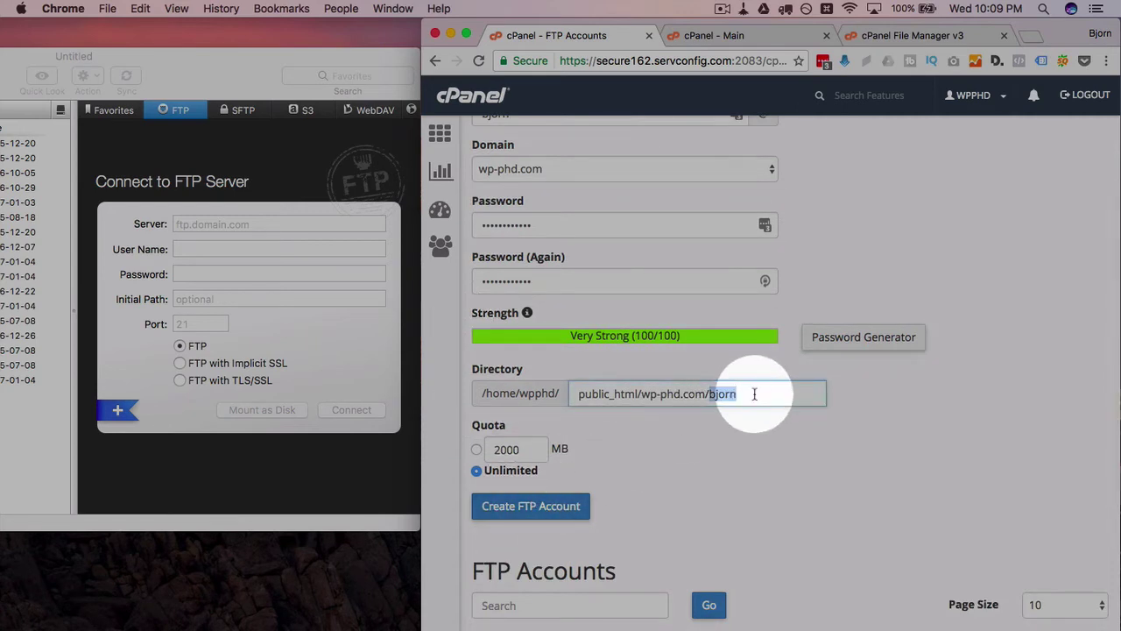
left_click_drag(754, 393, 643, 394)
key("BackSpace")
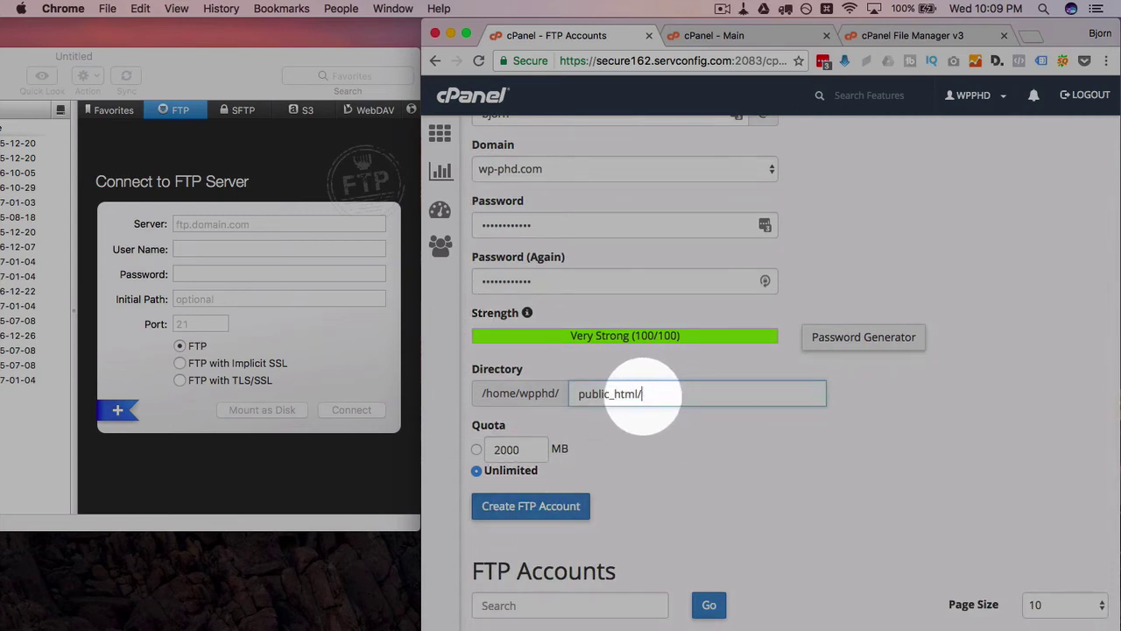
scroll(646, 457, "down", 2)
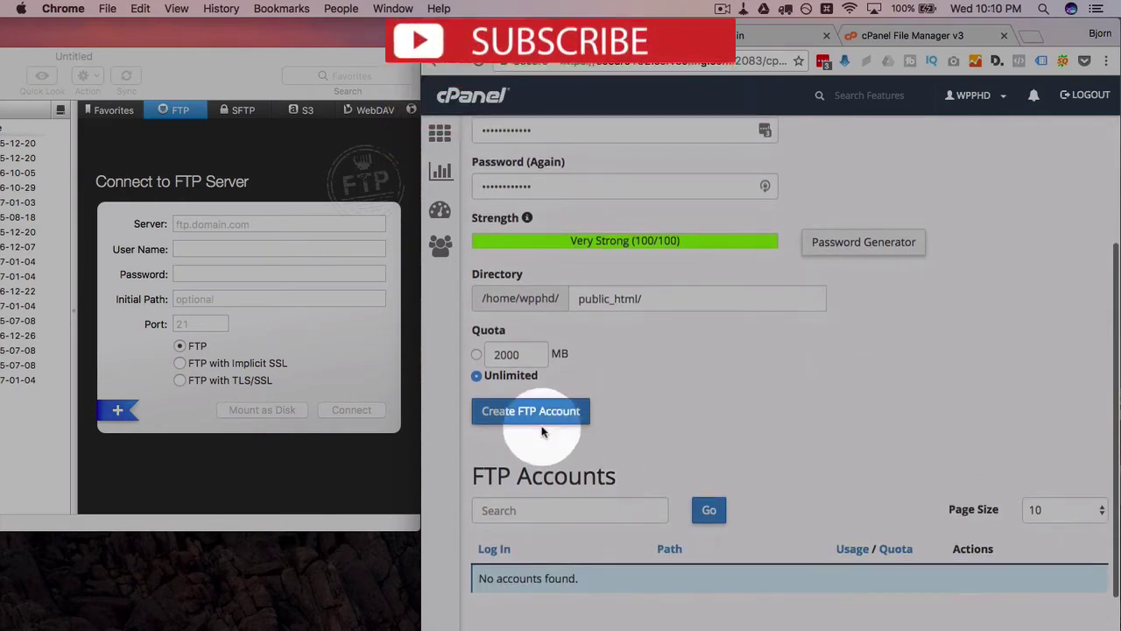
left_click(536, 428)
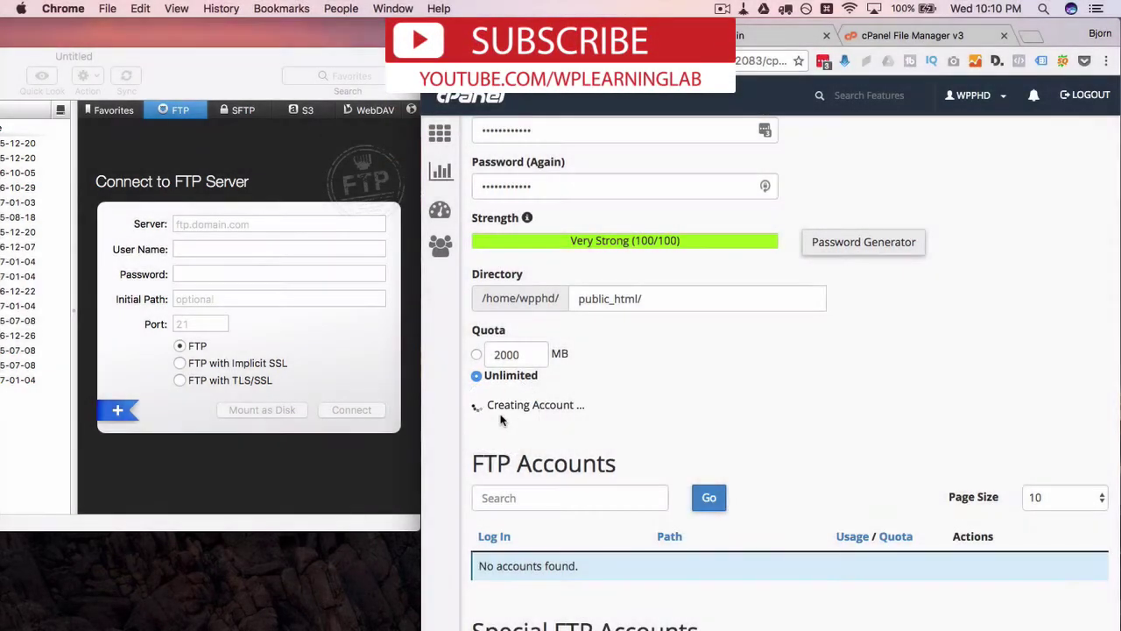
scroll(473, 415, "down", 5)
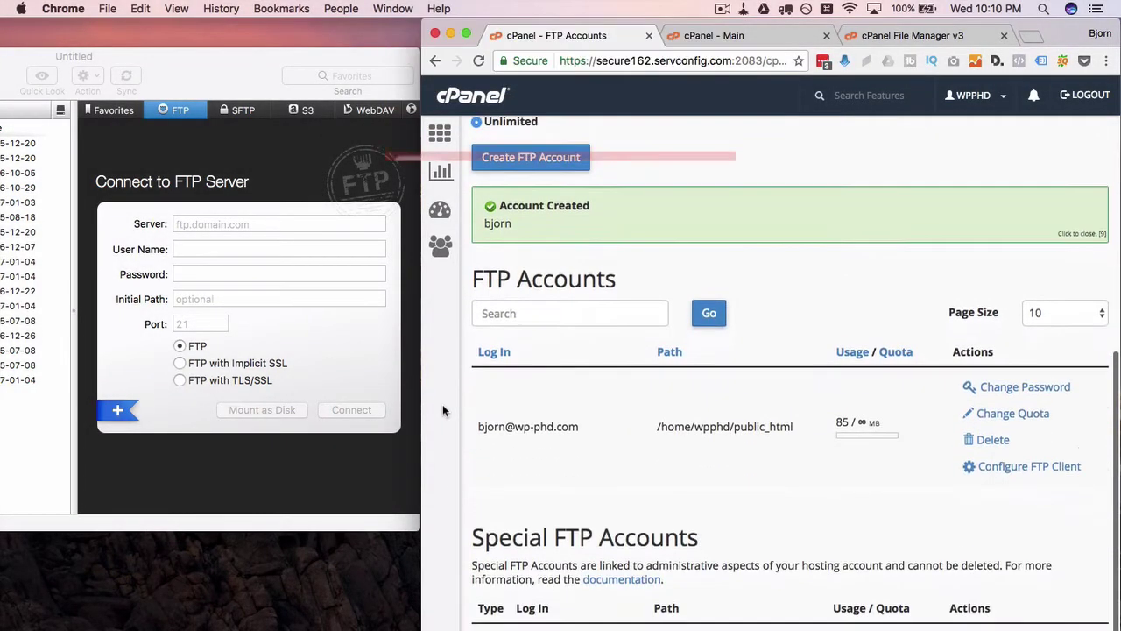
Step: Expand Configure FTP Client for the new account to show server ftp.wp-phd.com and port 21
scroll(442, 410, "down", 2)
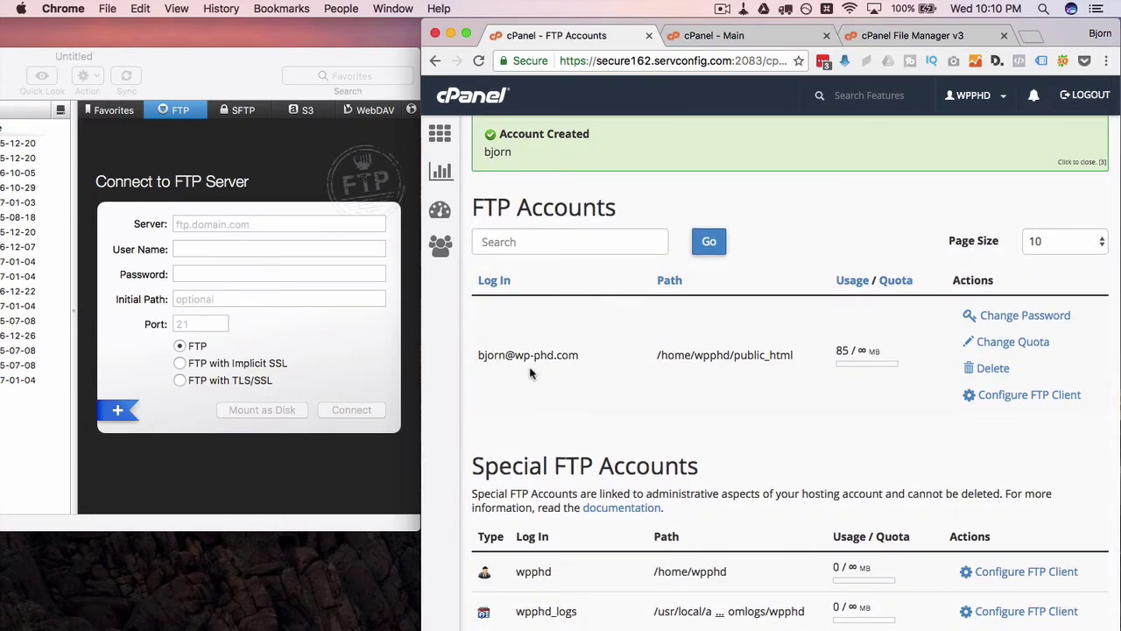
left_click(1038, 401)
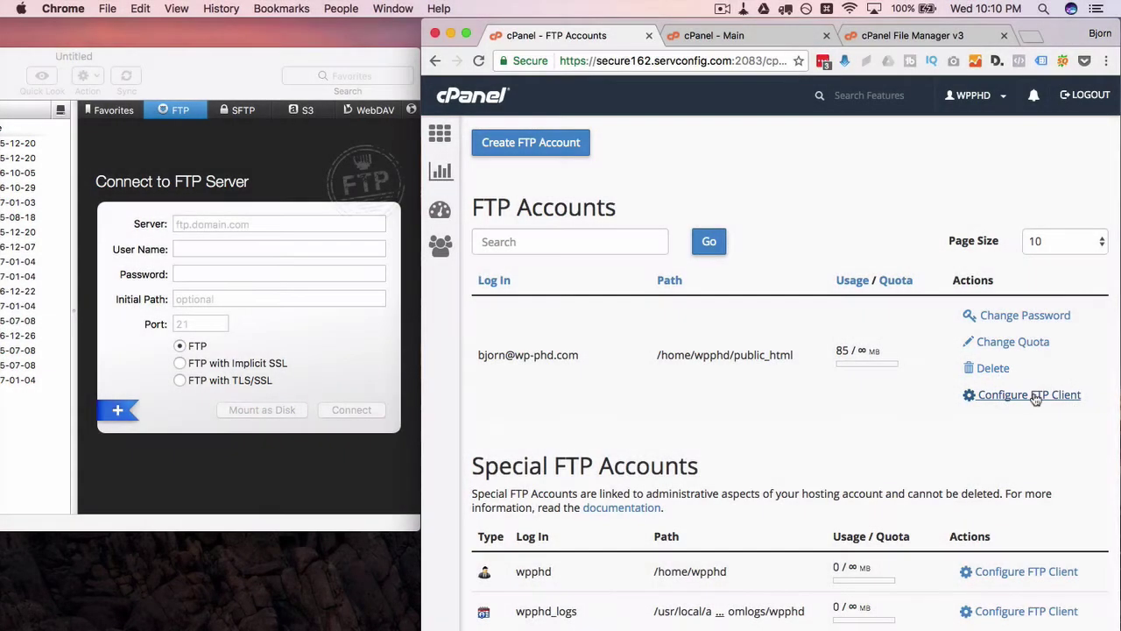
left_click(989, 398)
scroll(818, 384, "down", 5)
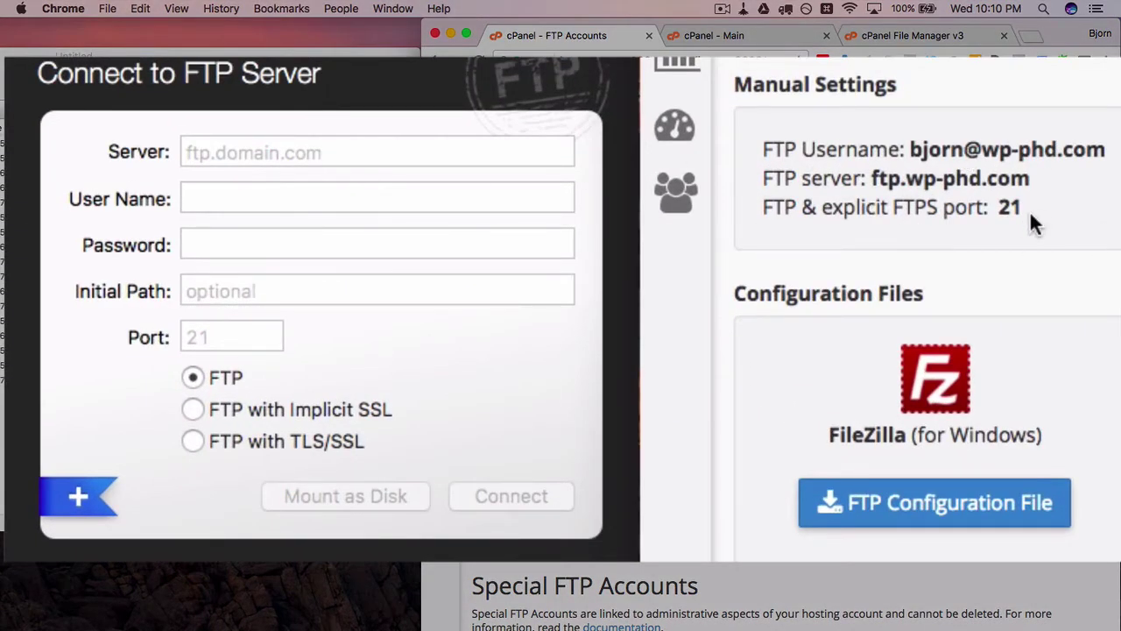
Step: Paste the account password into Transmit's connection form, checking cPanel's manual settings
left_click_drag(1024, 217, 743, 156)
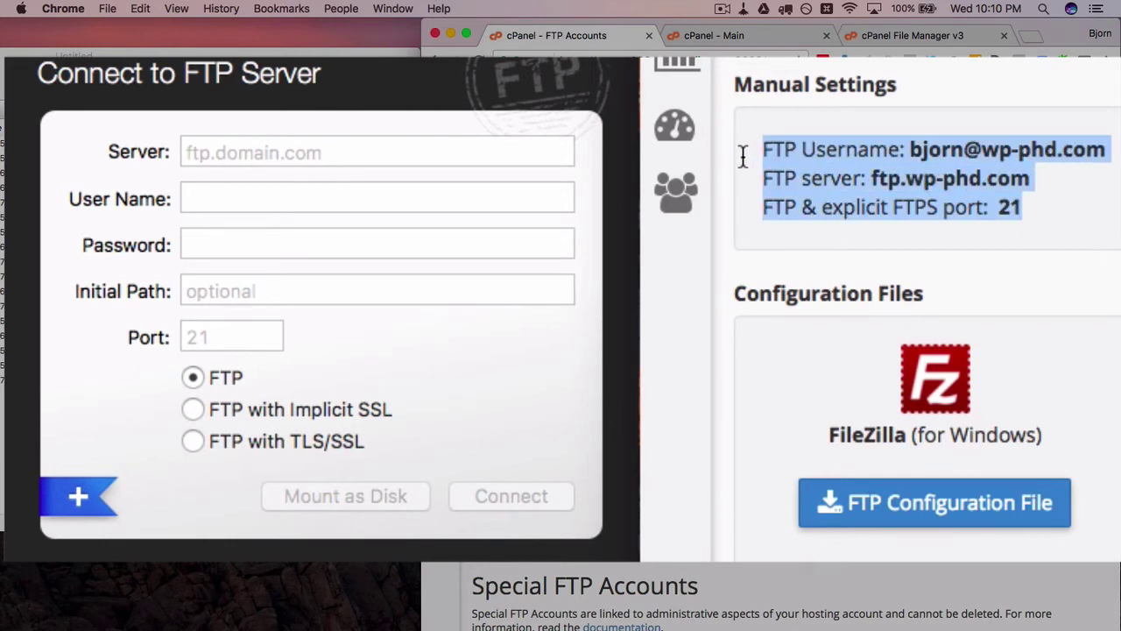
left_click(377, 202)
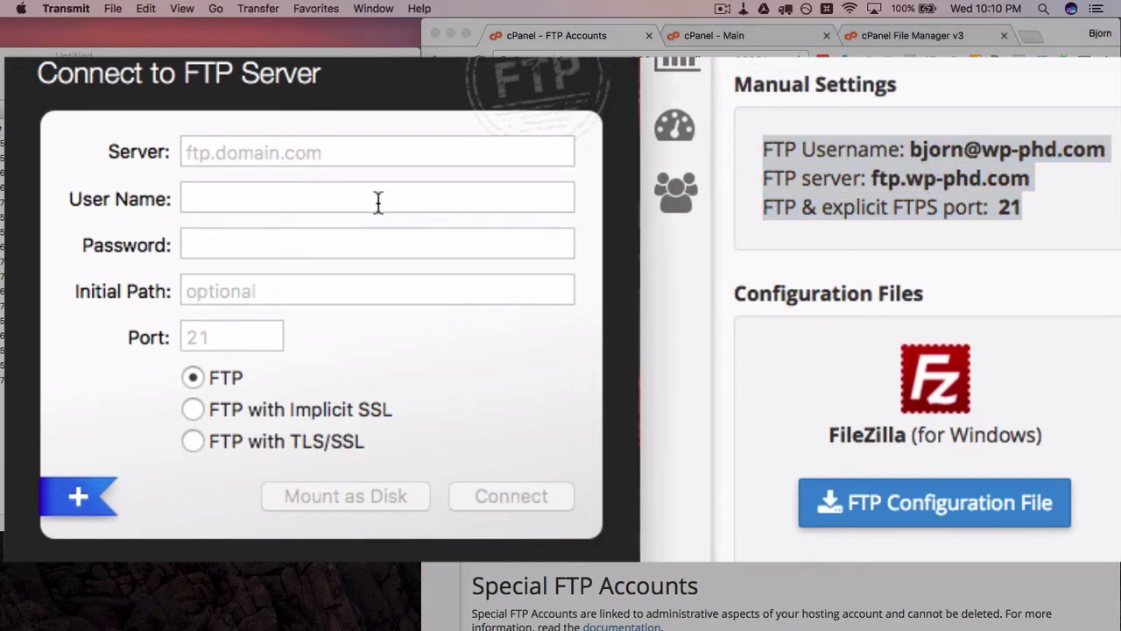
left_click(298, 243)
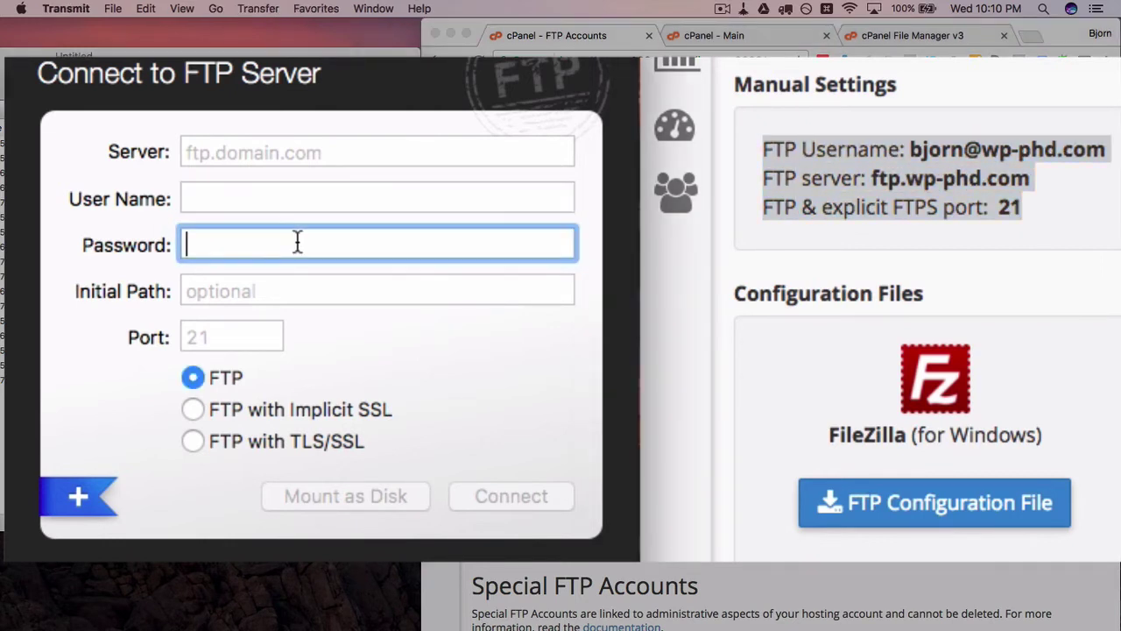
key("super+v")
double_click(214, 246)
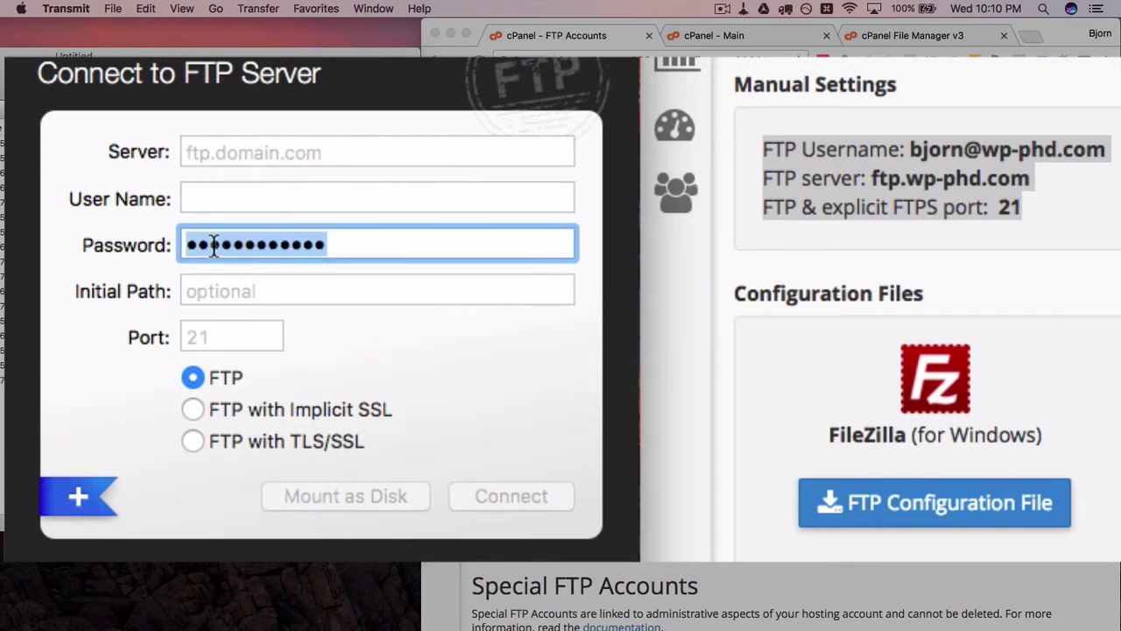
left_click(839, 188)
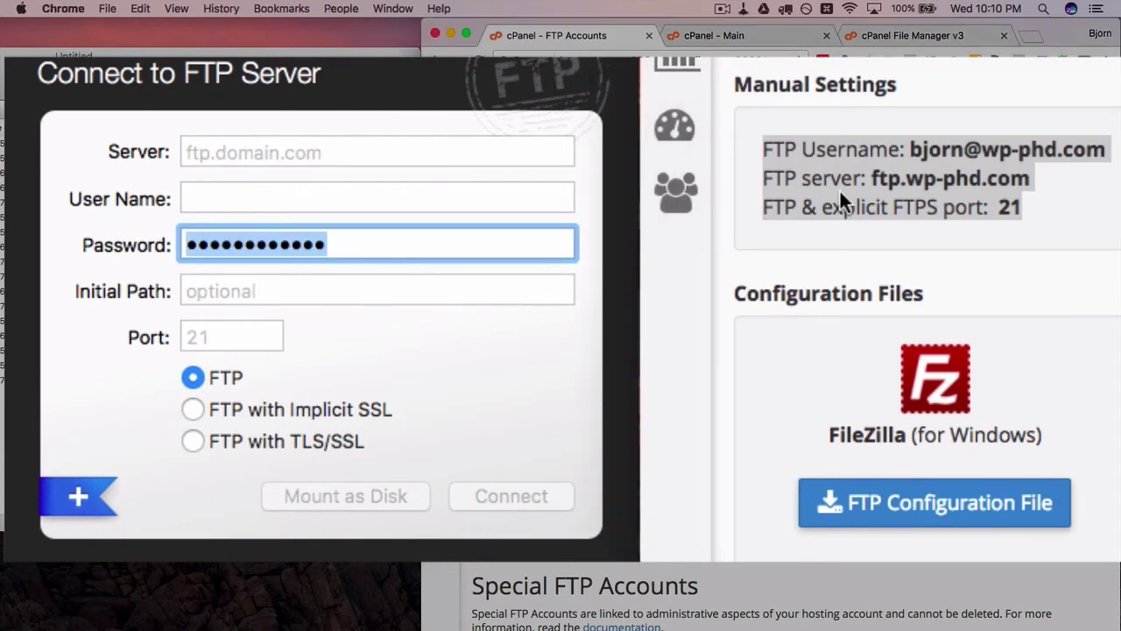
left_click(456, 191)
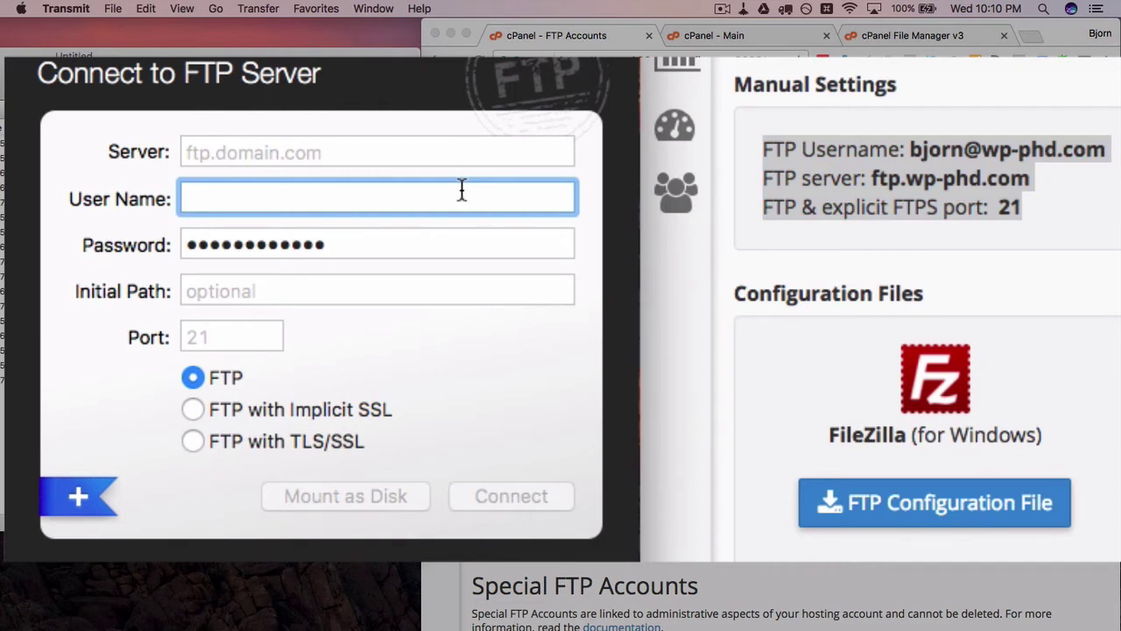
left_click(763, 155)
left_click(936, 155)
Step: Enter the account's username, server ftp.wp-phd.com and port 21 in Transmit, then connect
left_click(417, 198)
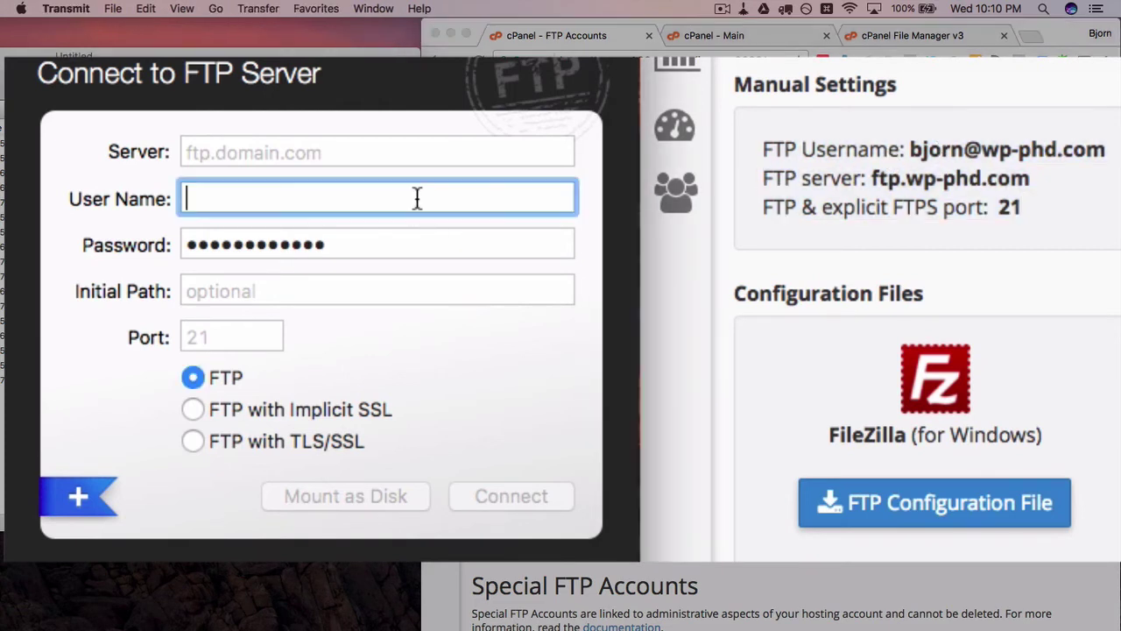
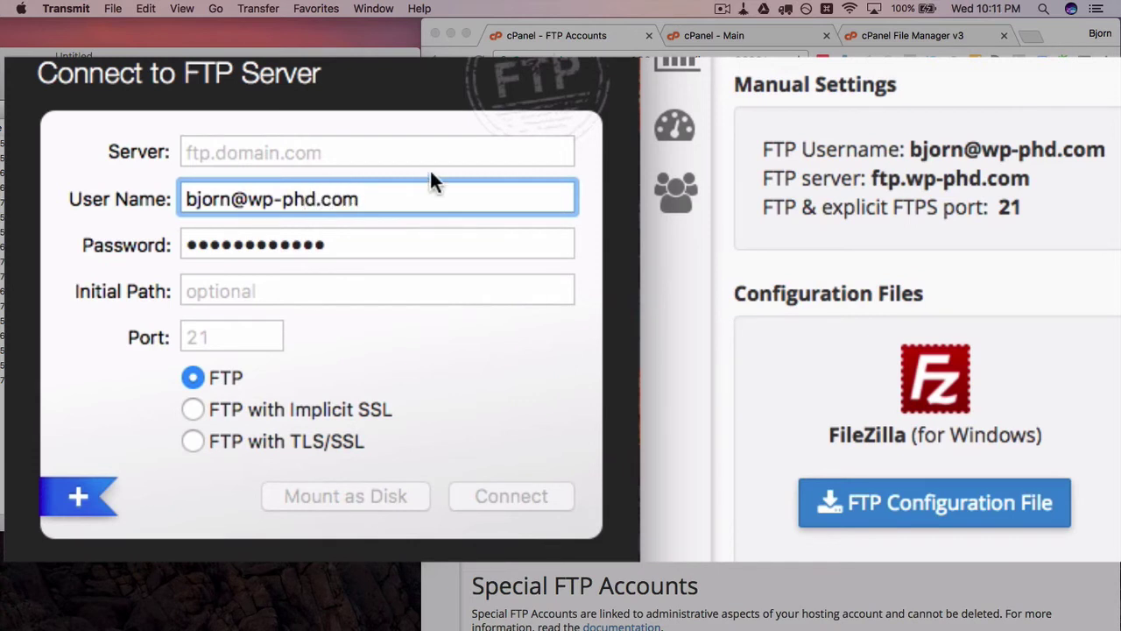
left_click(441, 151)
type("ftp")
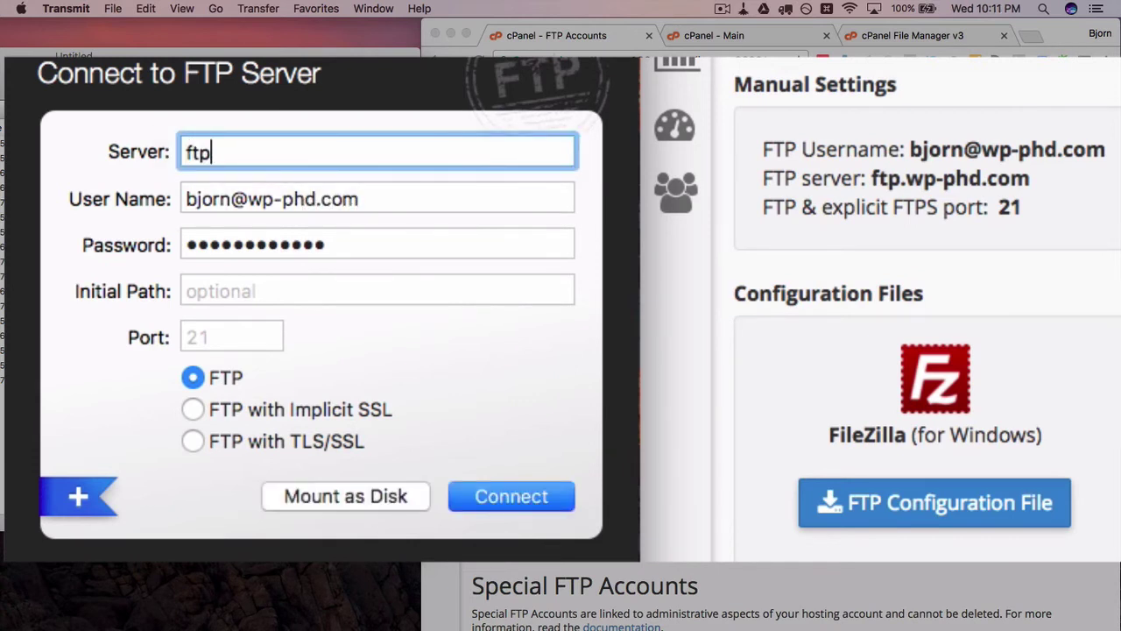
type(".wp-phw")
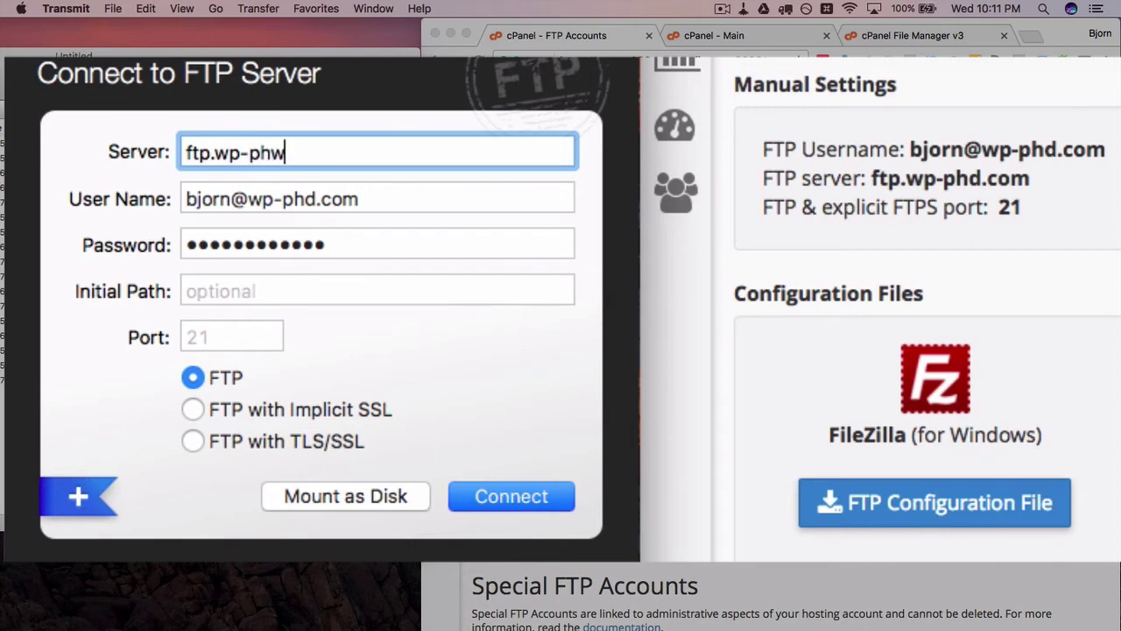
key("BackSpace")
type("d.com")
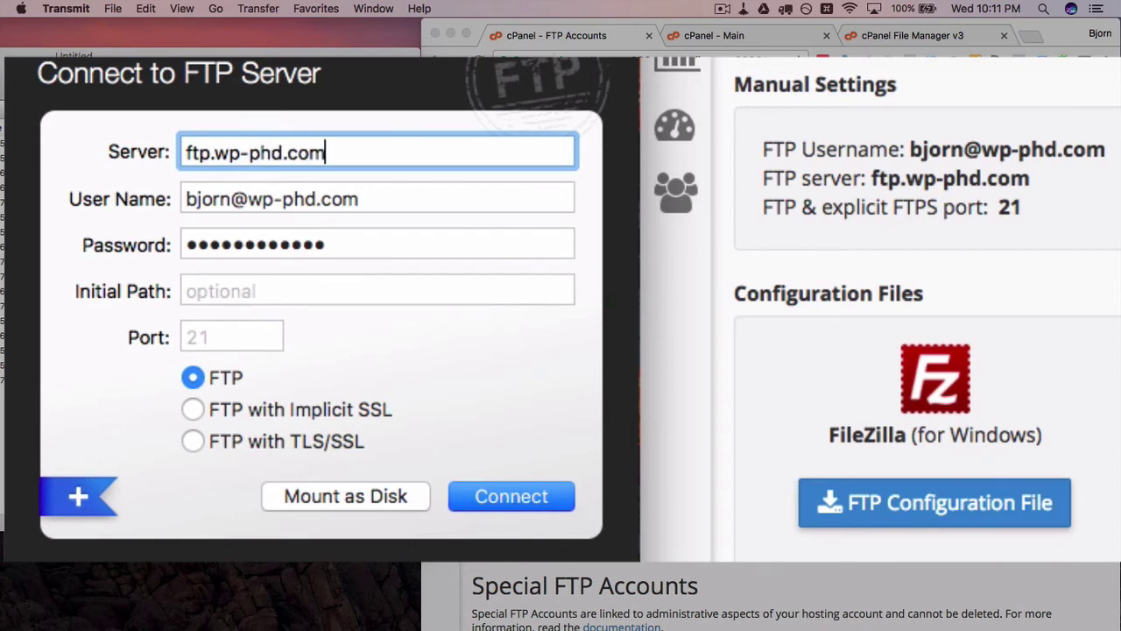
left_click(242, 336)
type("21")
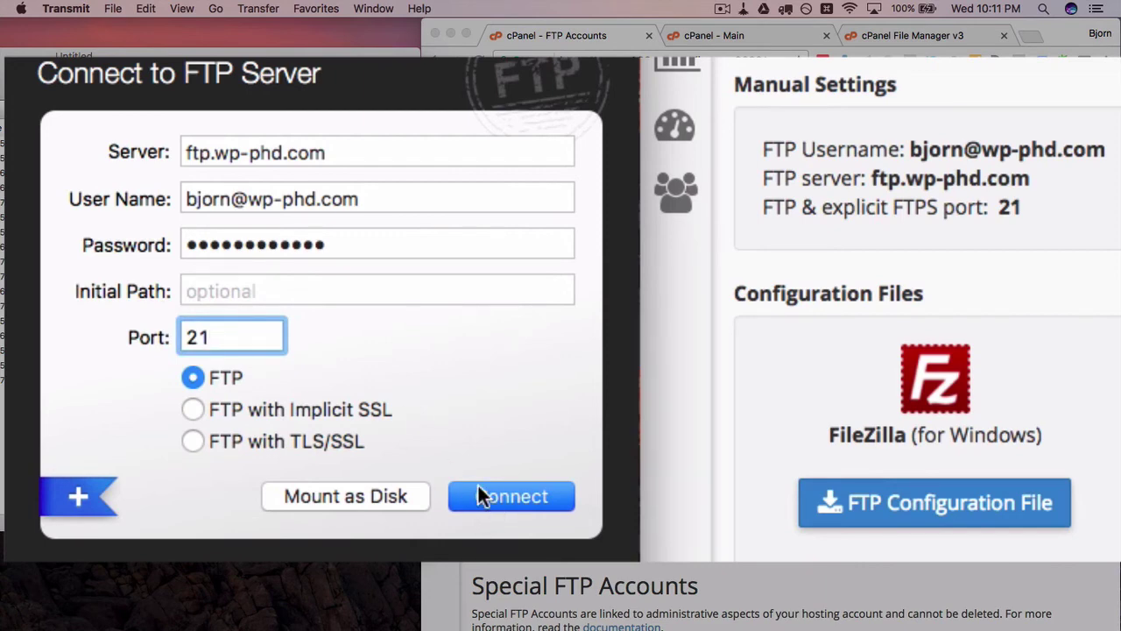
left_click(511, 496)
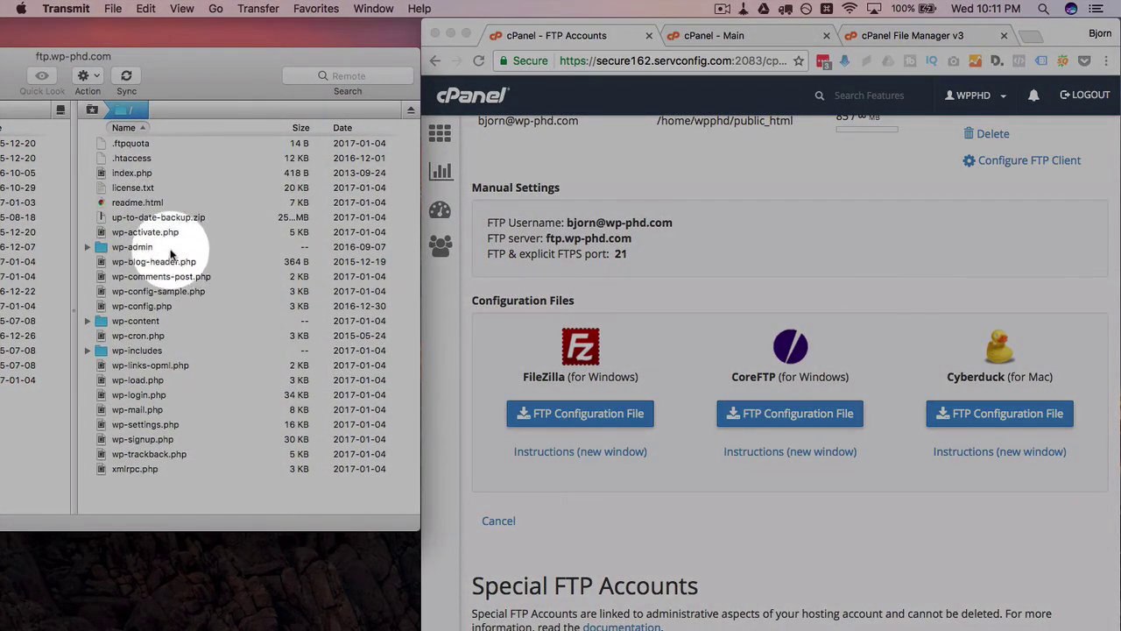
Step: Reposition Transmit to show the local pane and select server files like wp-config.php and wp-signup.php
left_click(160, 246)
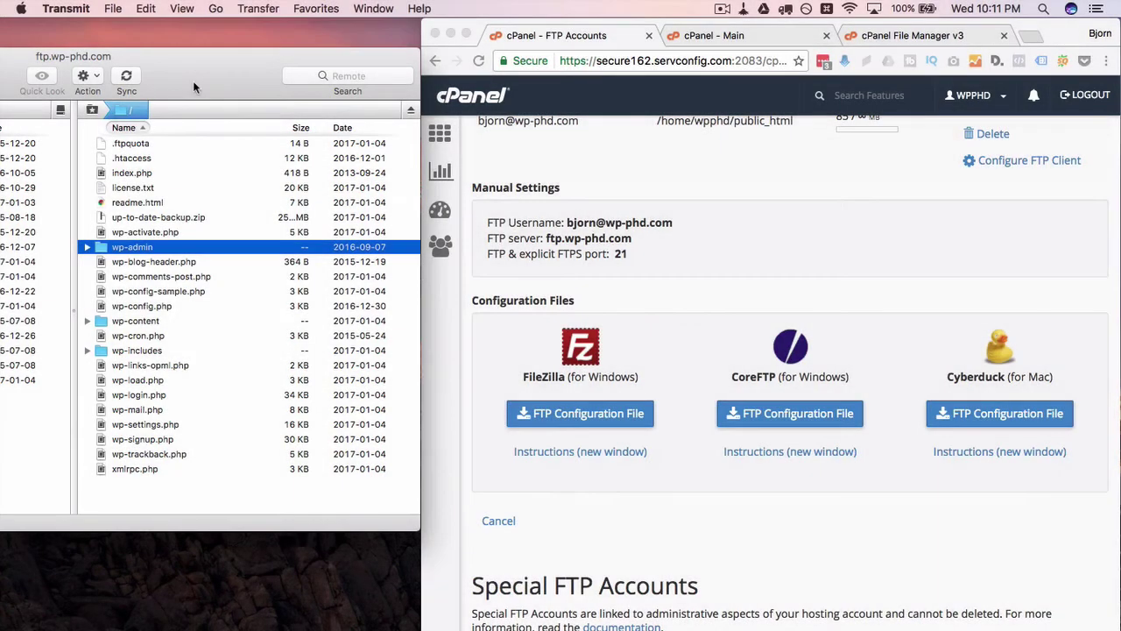
left_click_drag(193, 80, 661, 65)
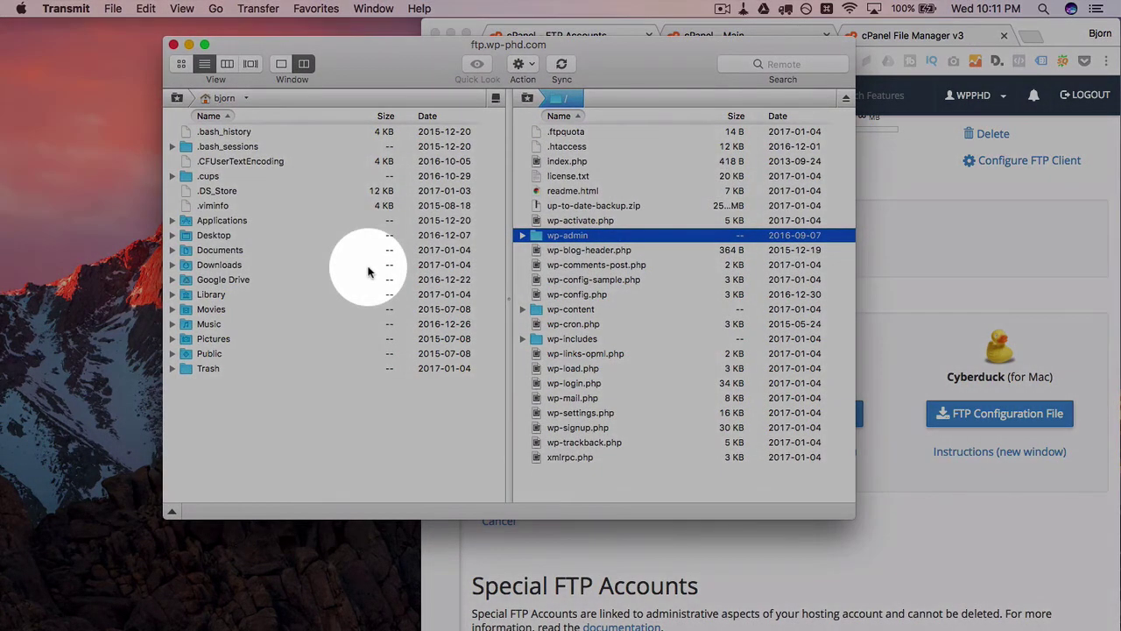
left_click(244, 280)
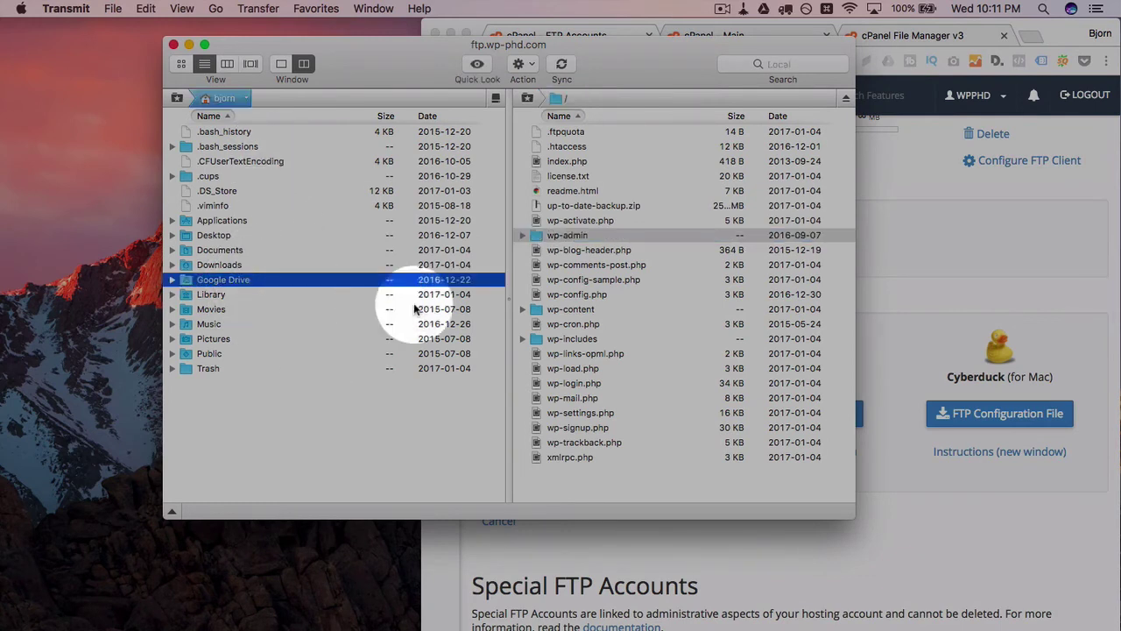
left_click(552, 264)
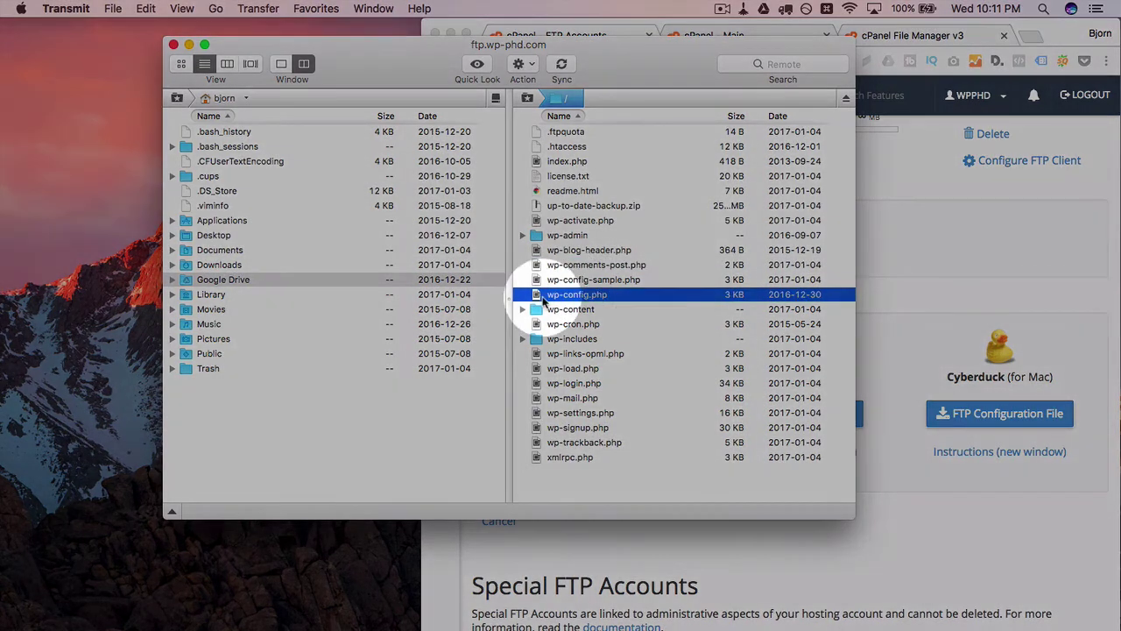
left_click(561, 295)
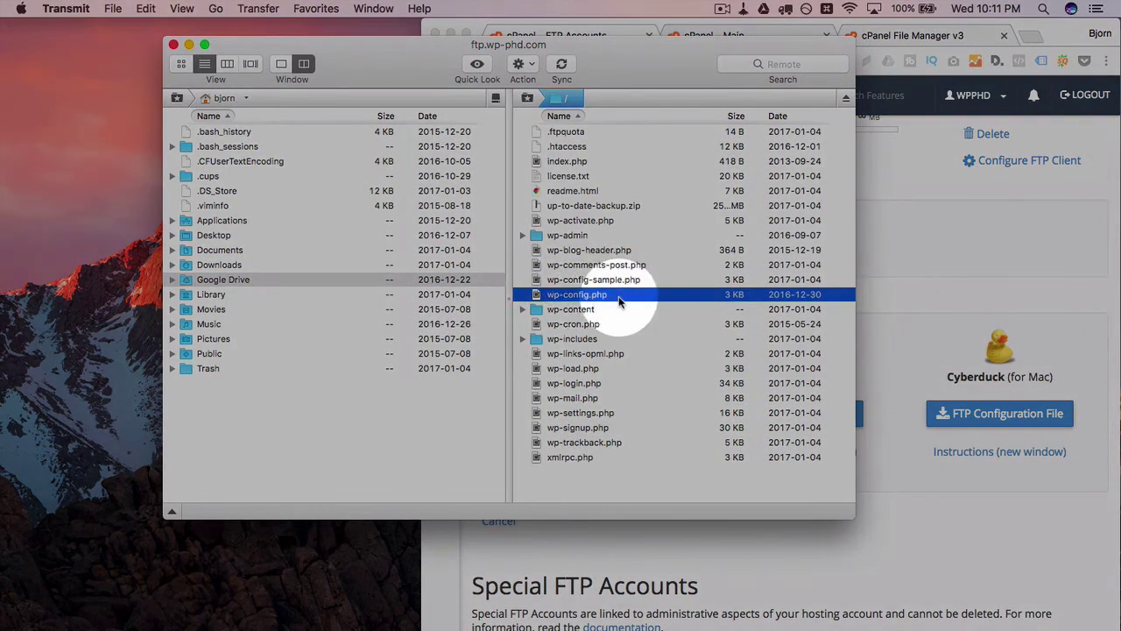
left_click(575, 250)
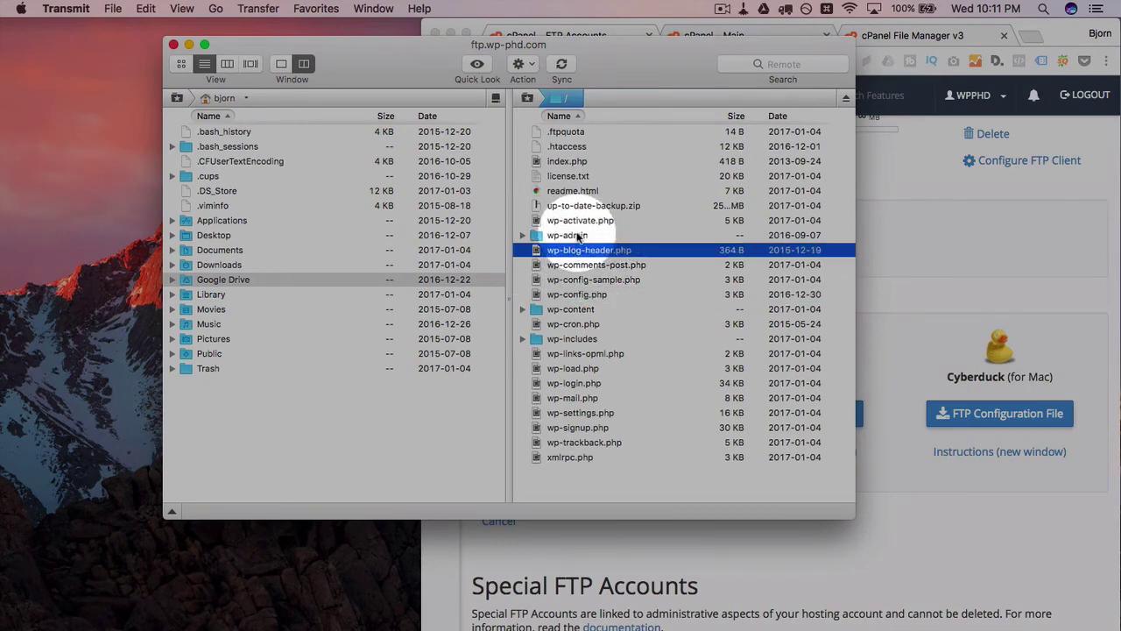
left_click(565, 235)
left_click(584, 428)
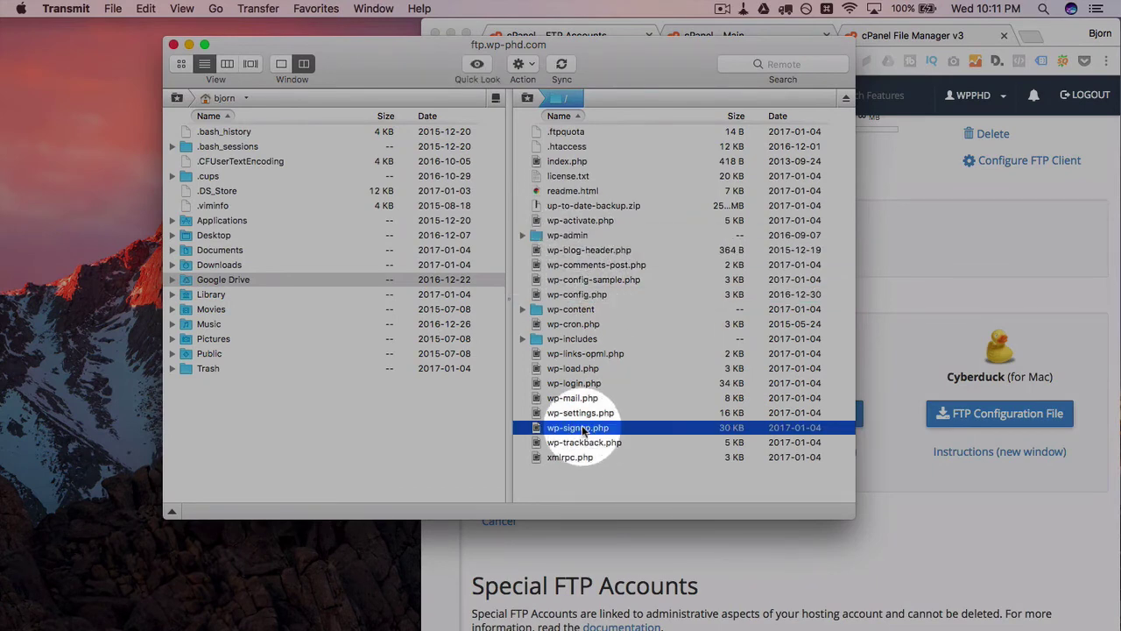